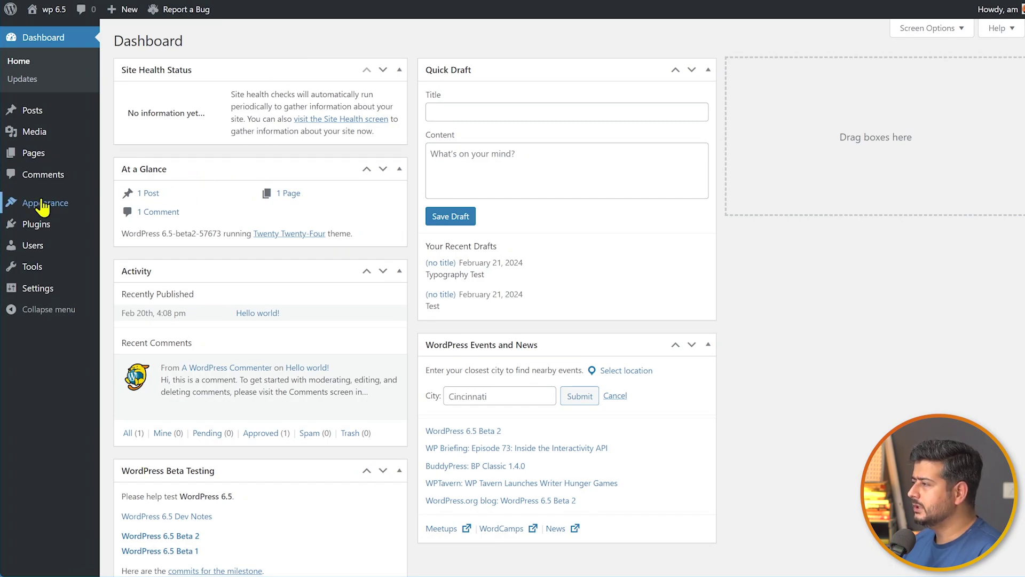
Open the font library from the Typography settings of the site editor's global styles.
mouse_move(59, 204)
left_click(122, 223)
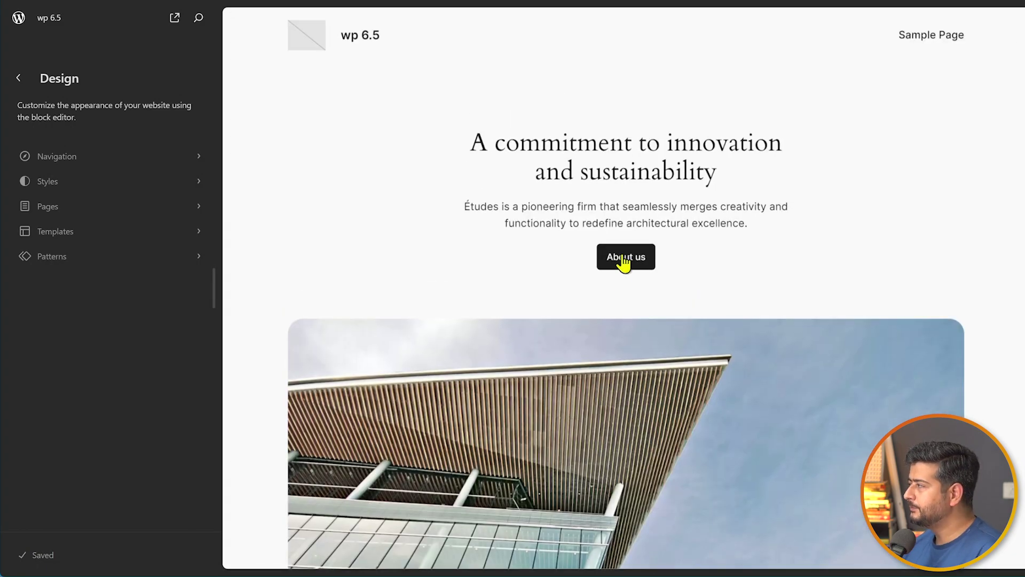
left_click(88, 181)
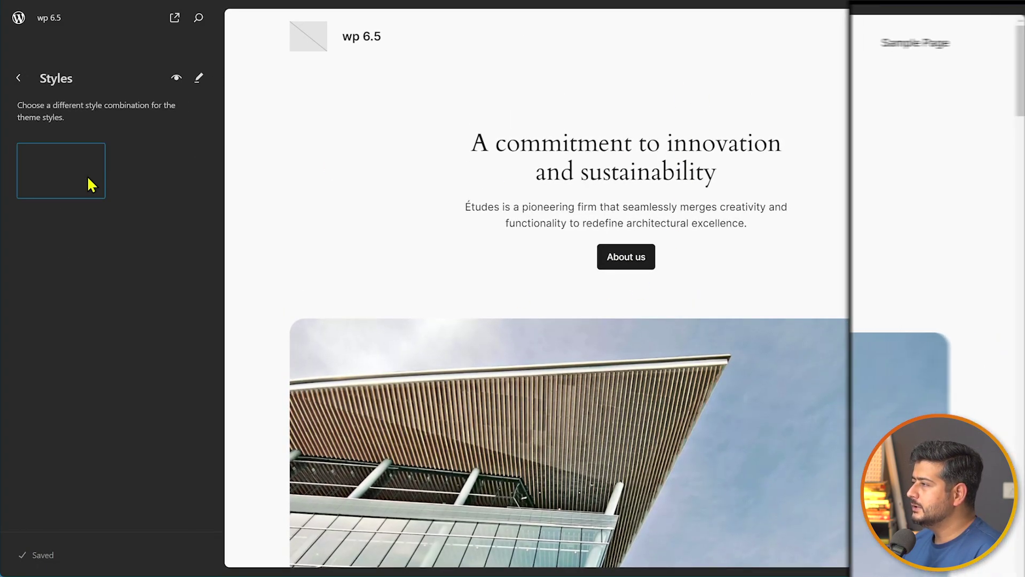
left_click(198, 78)
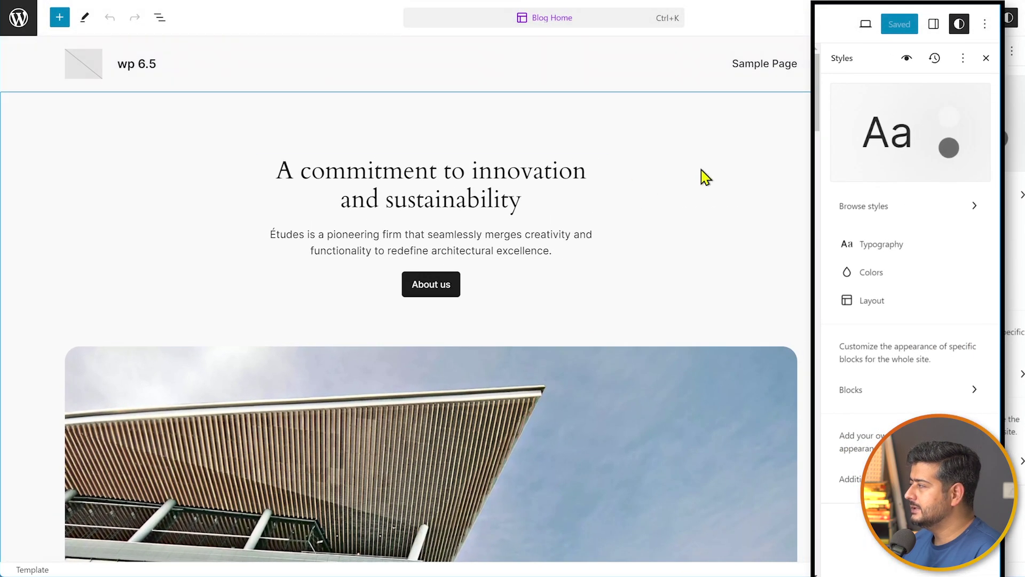
left_click(894, 246)
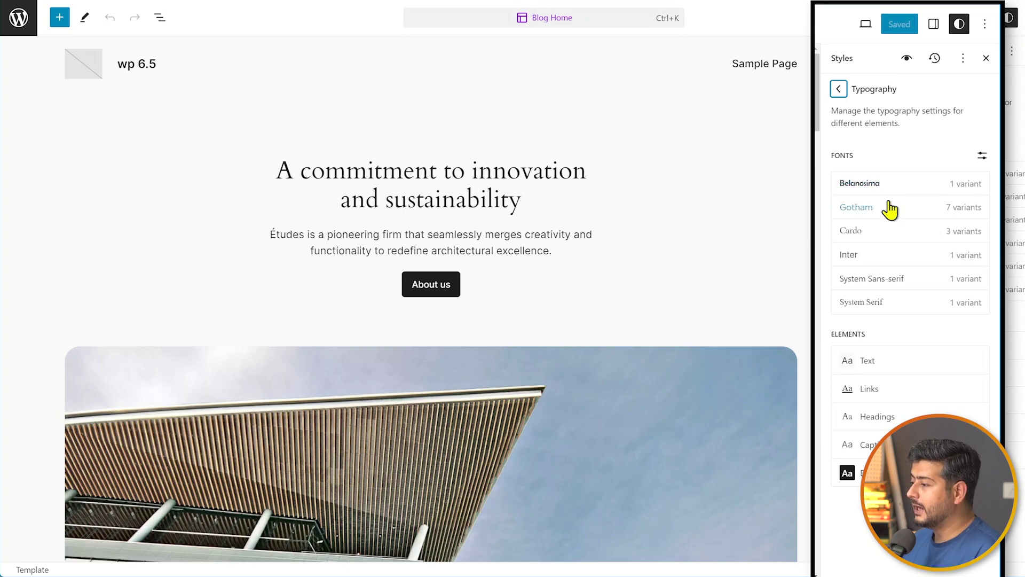
left_click(982, 155)
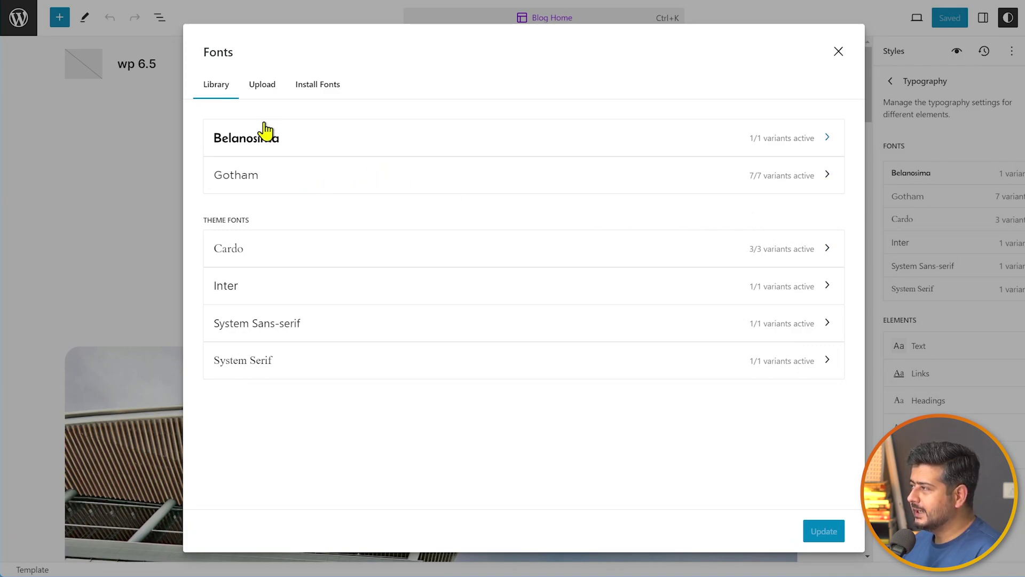
Try to upload a font file to the site's font library and check the supported upload formats.
left_click(270, 86)
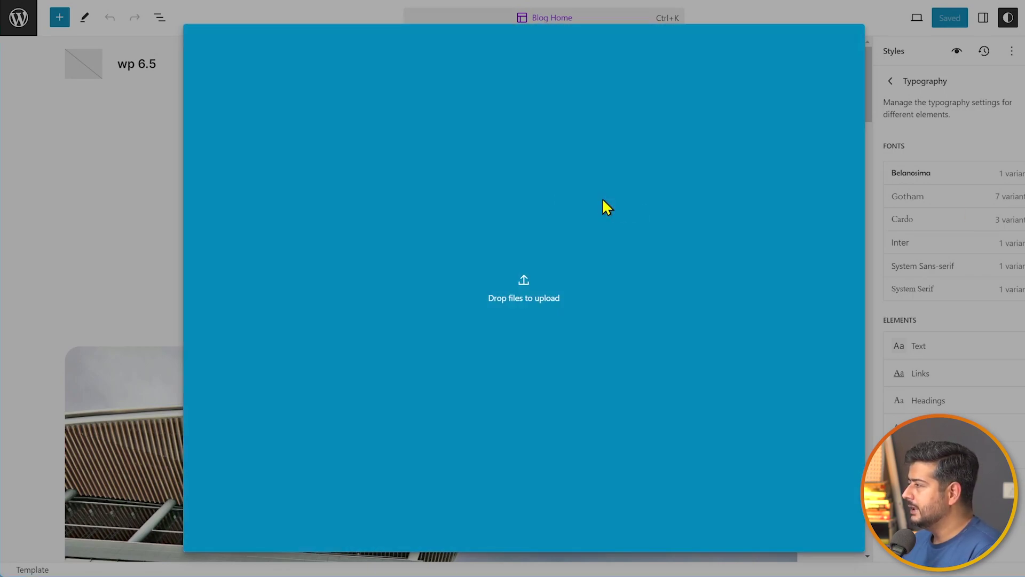
left_click_drag(604, 206, 604, 207)
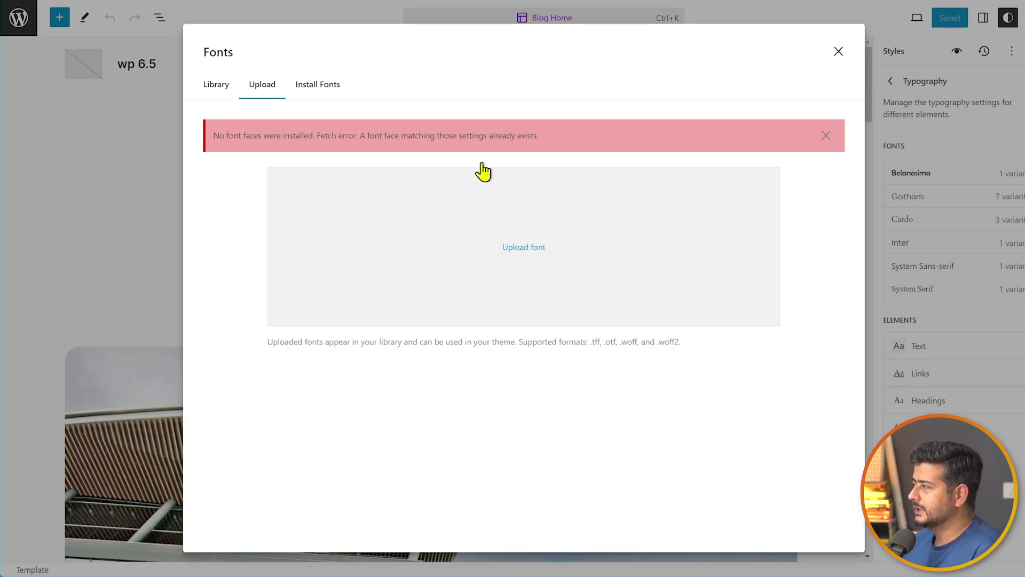
left_click(826, 135)
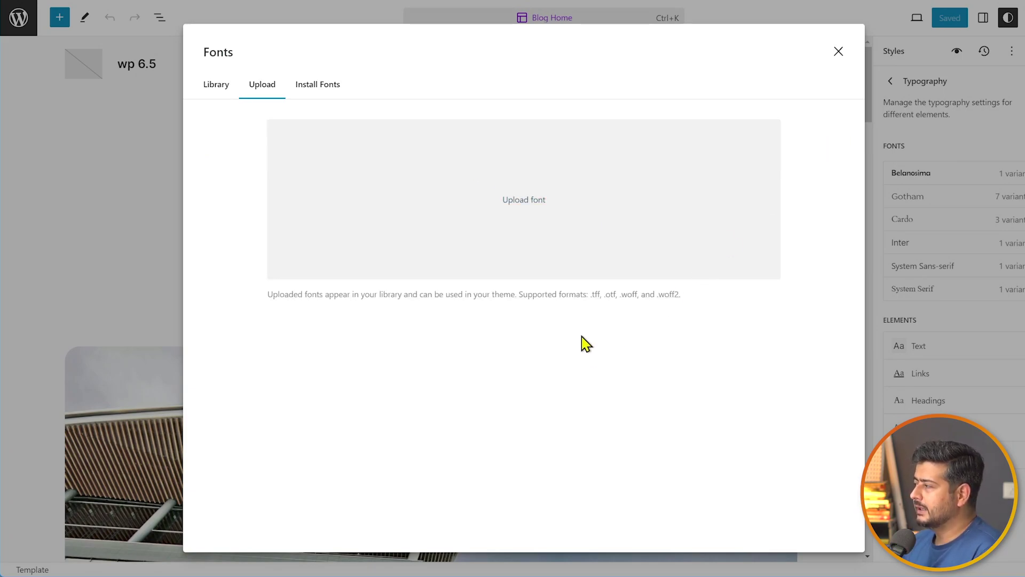
left_click_drag(576, 295, 700, 300)
left_click(695, 350)
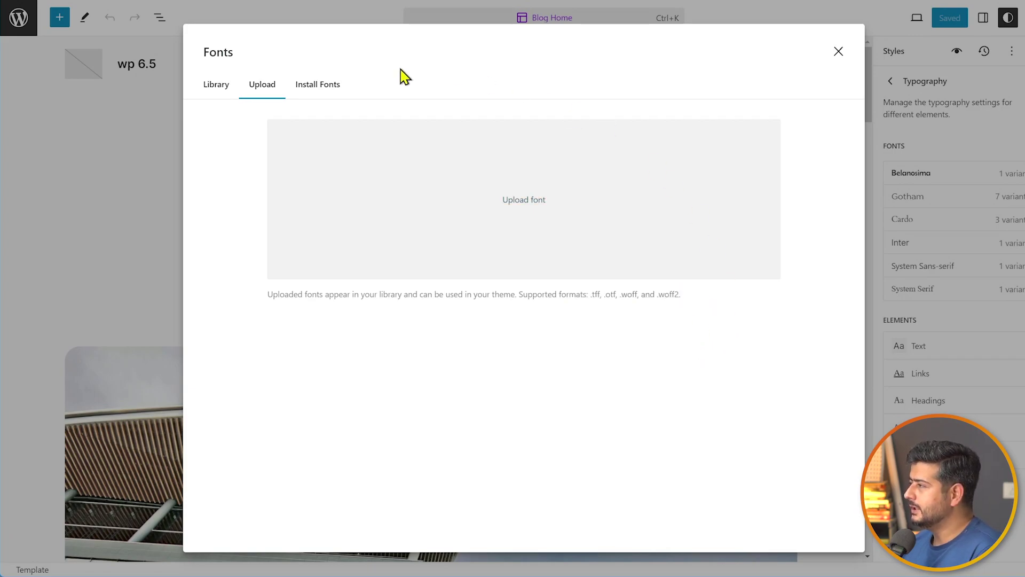
Browse the Google Fonts available for installation as far as page 13 of the list.
left_click(323, 86)
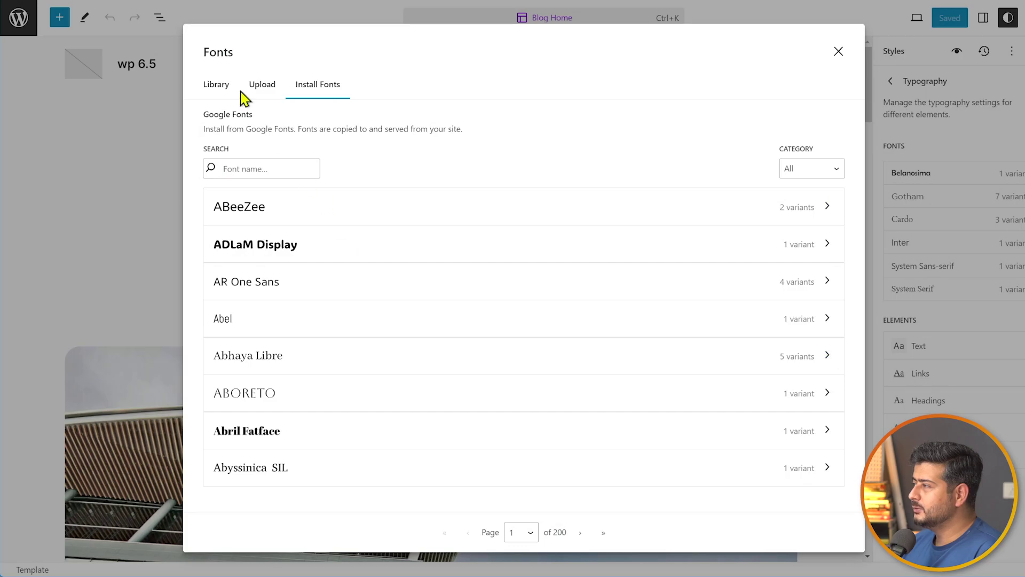
left_click(220, 85)
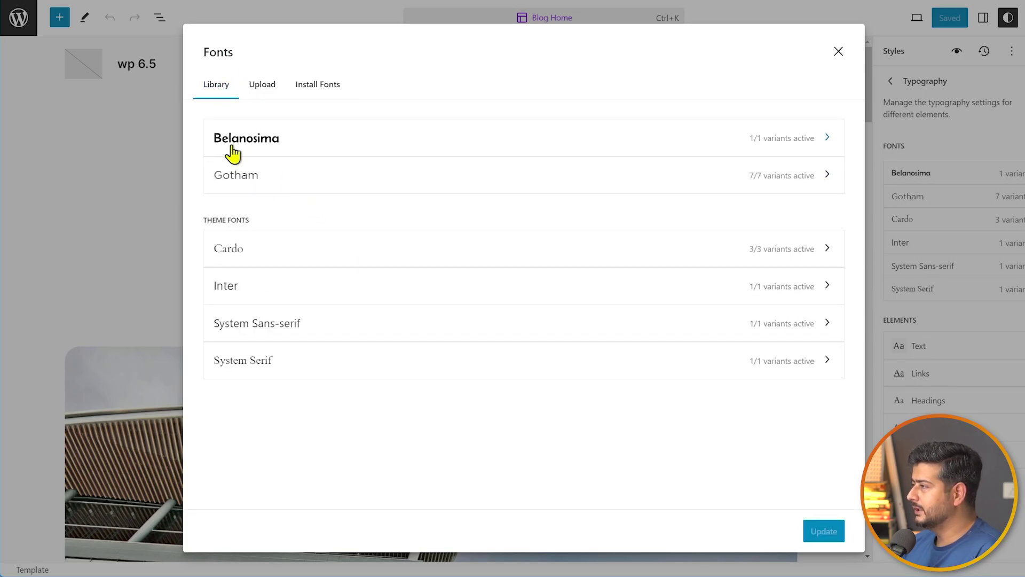
left_click(303, 92)
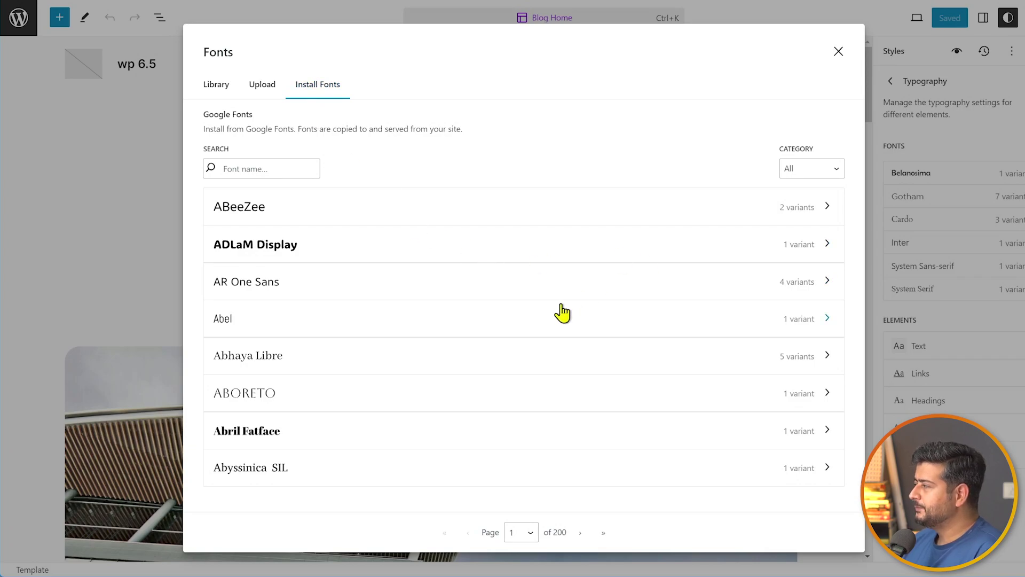
left_click(582, 532)
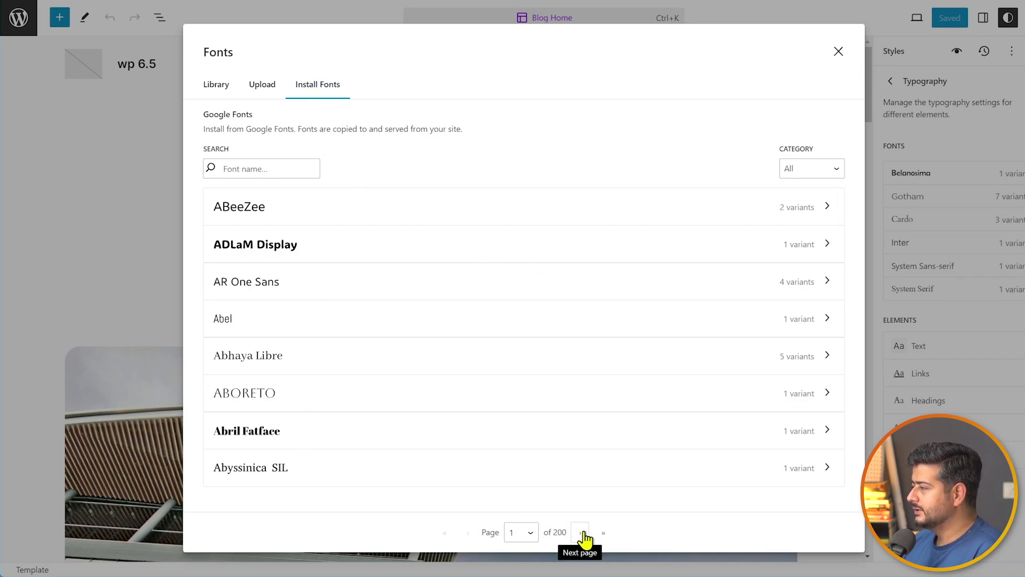
left_click(581, 533)
left_click(581, 532)
left_click(581, 533)
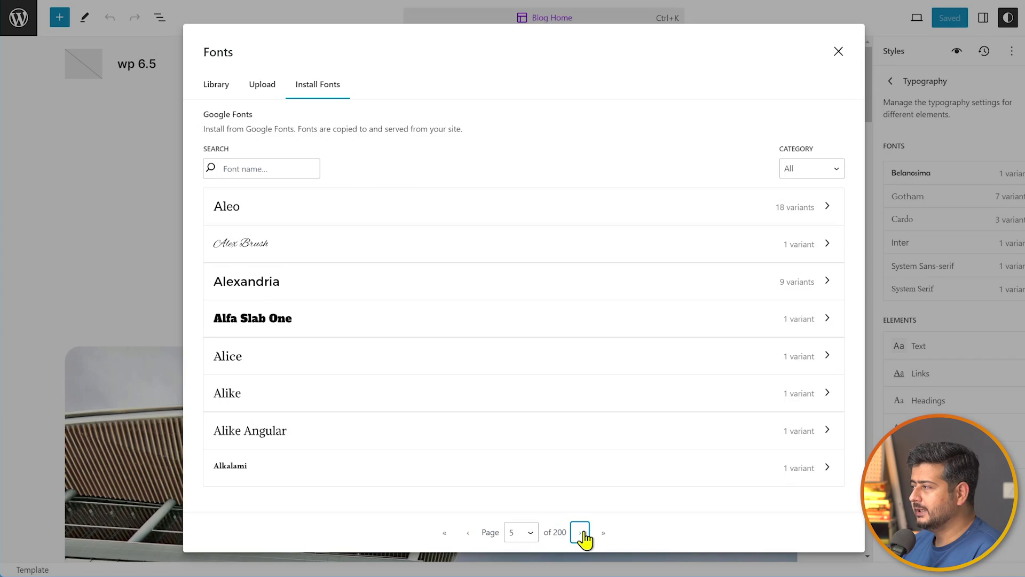
left_click(581, 532)
left_click(581, 532)
left_click(581, 532)
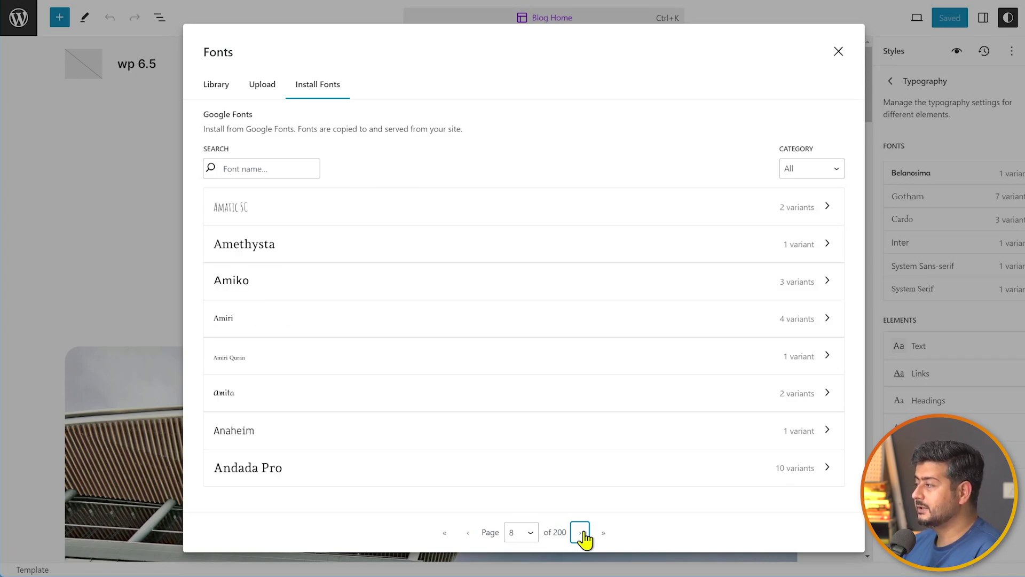
left_click(581, 533)
left_click(581, 533)
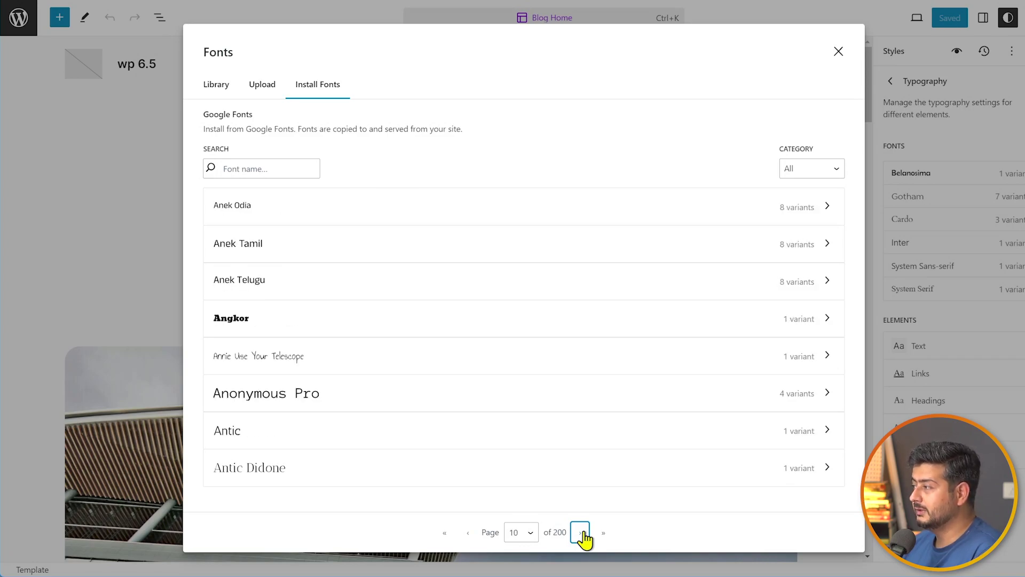
left_click(581, 533)
left_click(581, 532)
left_click(581, 533)
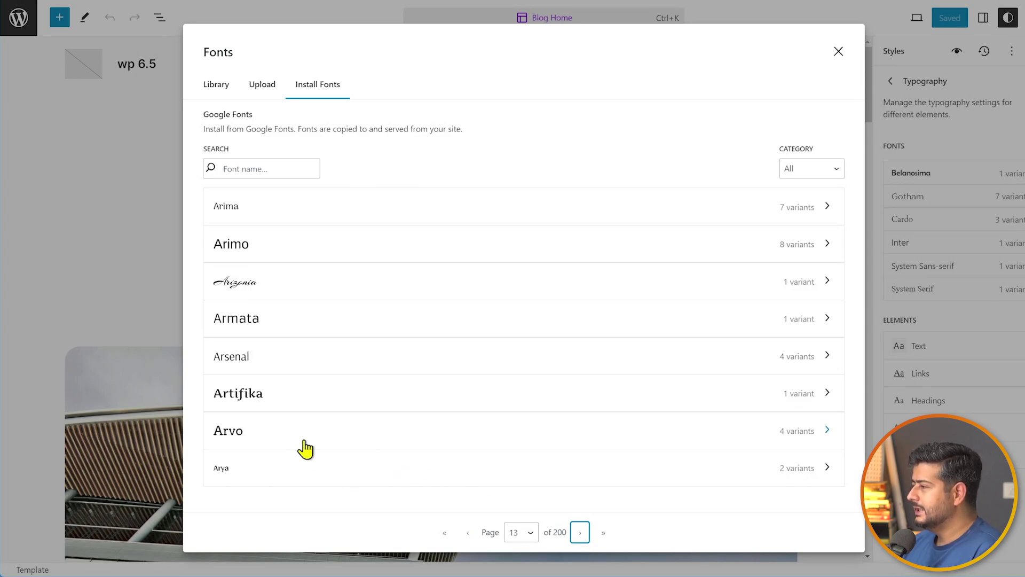
Install the Artifika 400 normal variant from Google Fonts and return to the library of installed fonts.
left_click(282, 398)
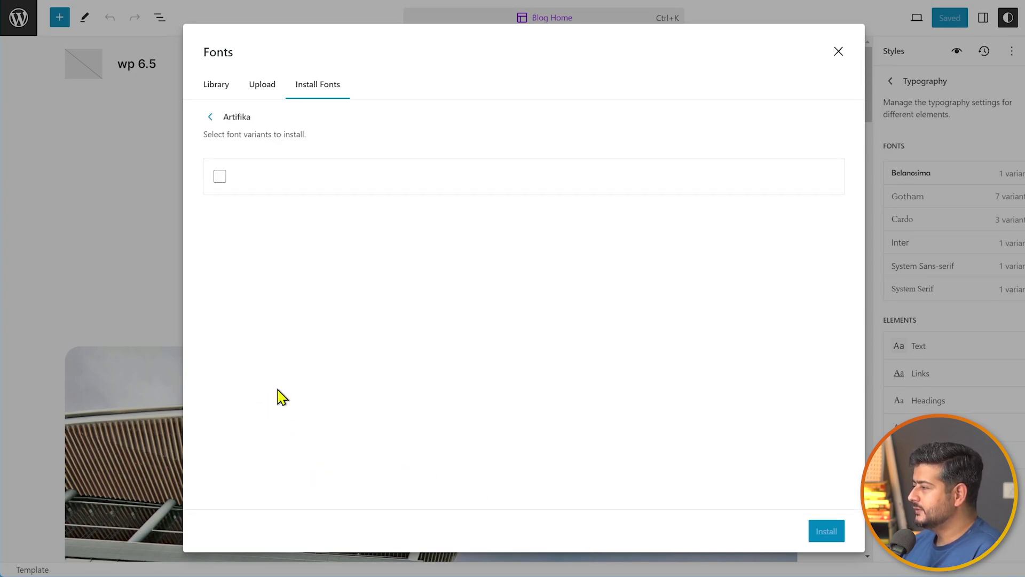
left_click(220, 178)
left_click(822, 531)
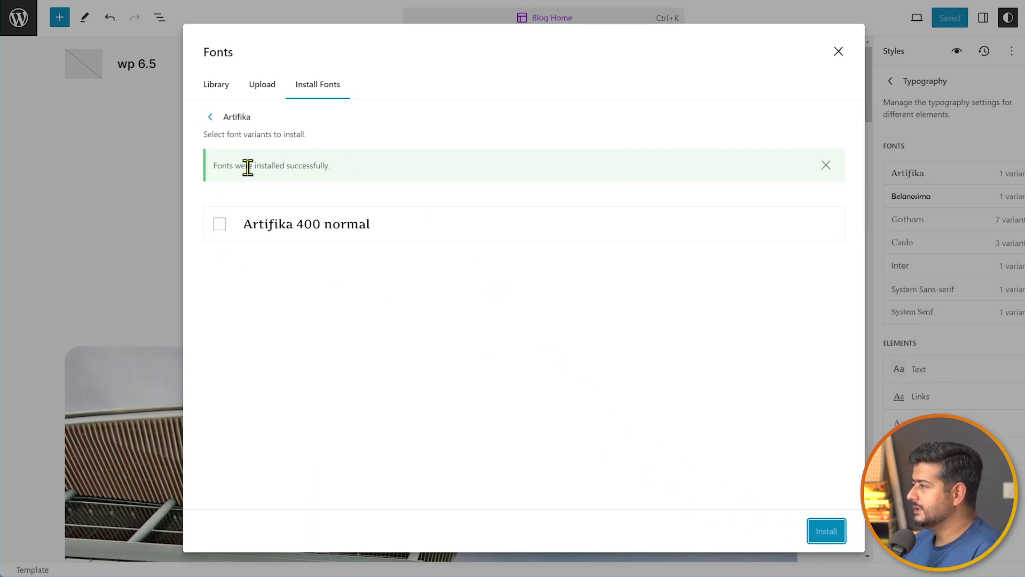
left_click(215, 87)
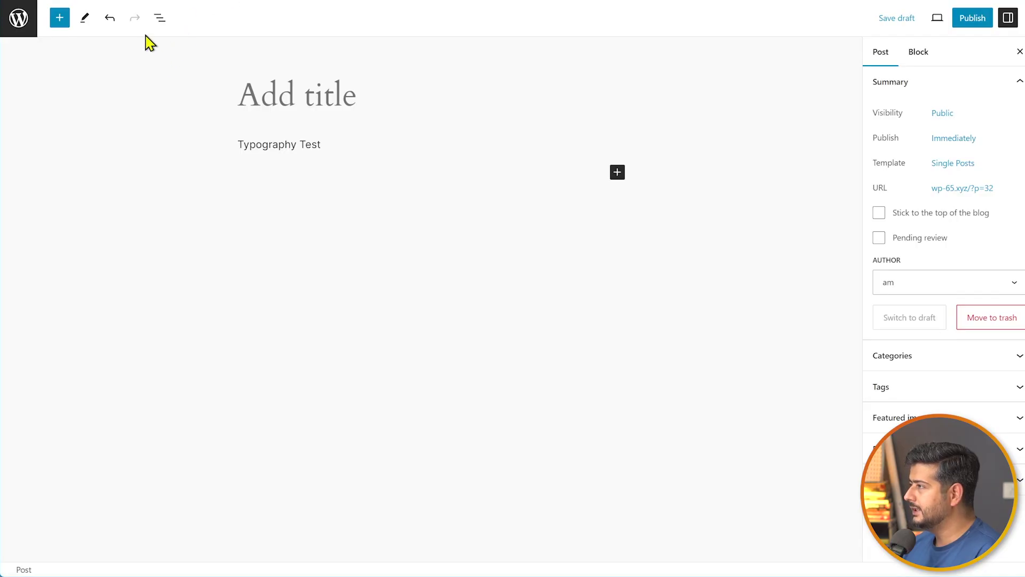
Reload the post draft and add the font family control to the "Typography Test" paragraph's typography settings.
key("ctrl+r")
left_click(600, 40)
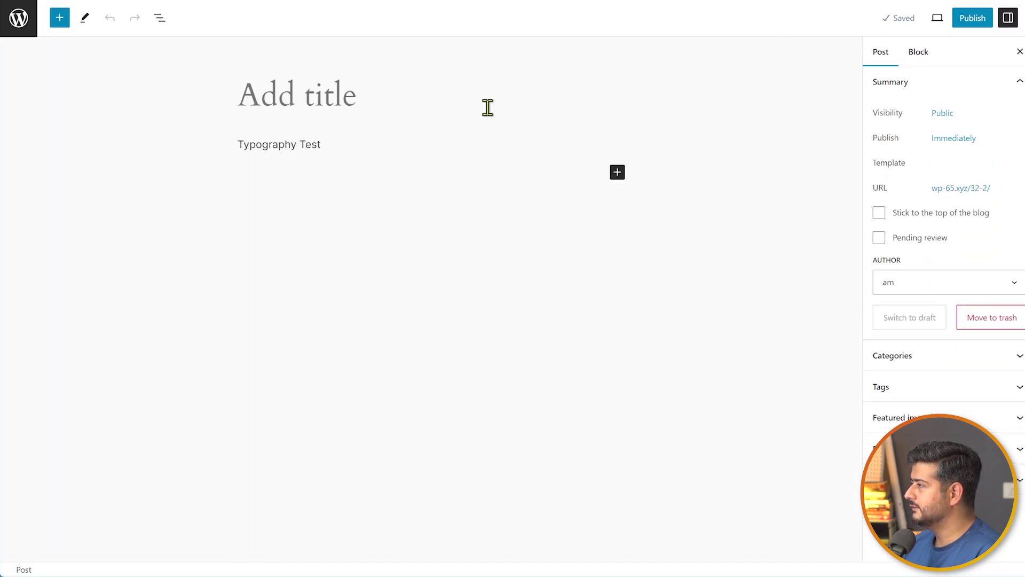
left_click(341, 140)
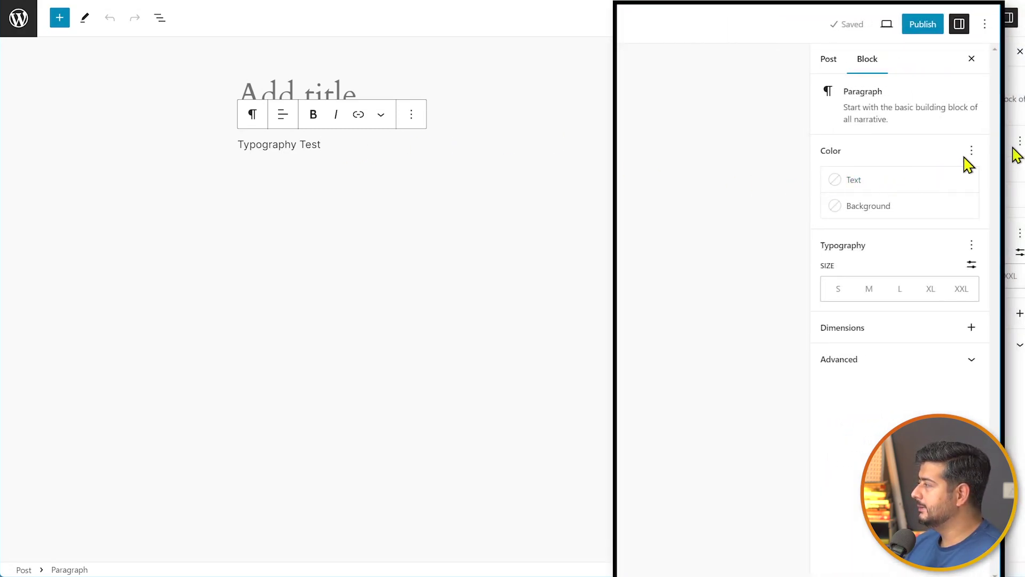
left_click(973, 246)
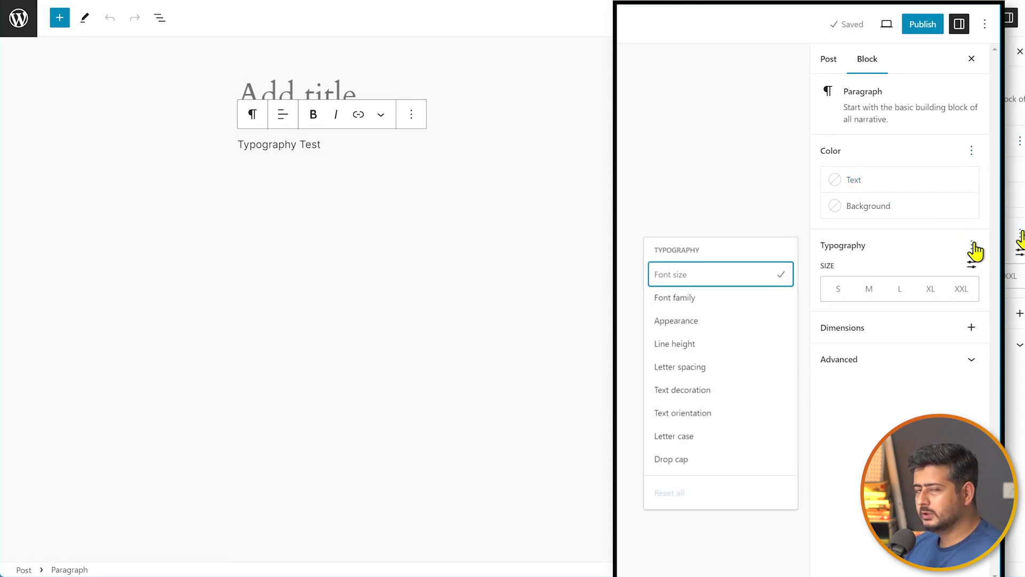
left_click(695, 303)
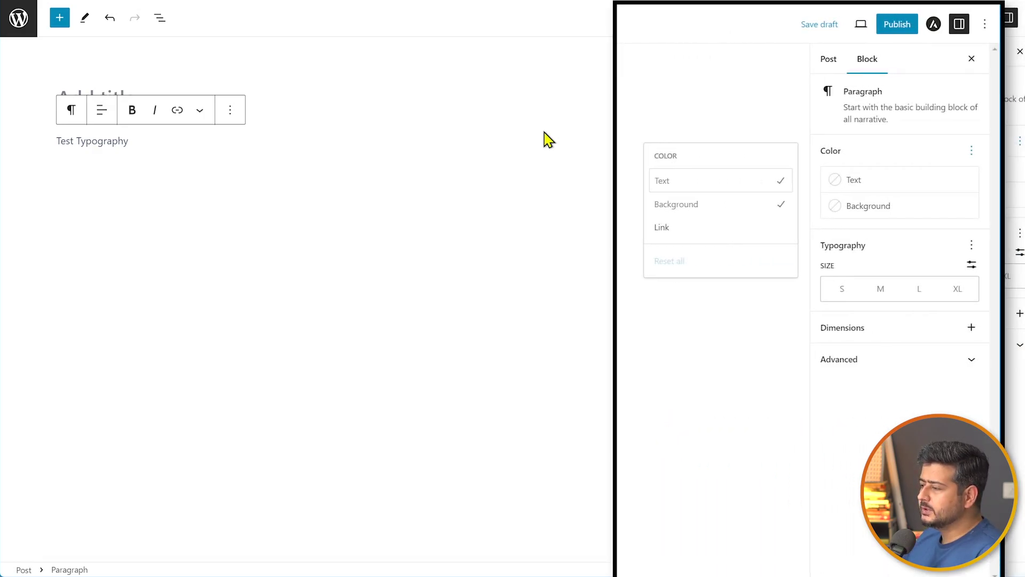
Inspect the color options of the "Test Typography" paragraph on the Astra site and open the Customizer's Body Font settings.
left_click(244, 176)
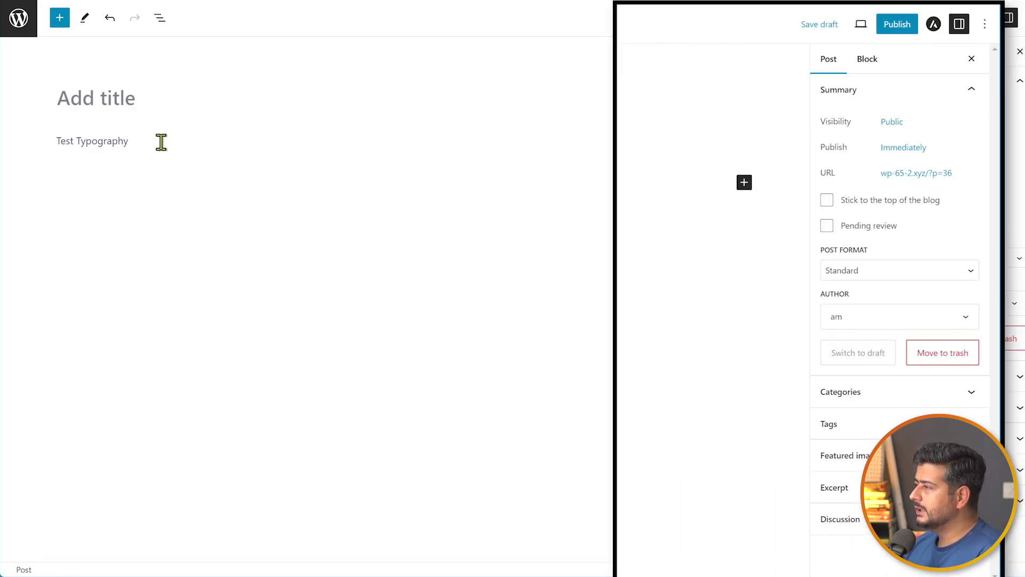
left_click(160, 142)
left_click(971, 151)
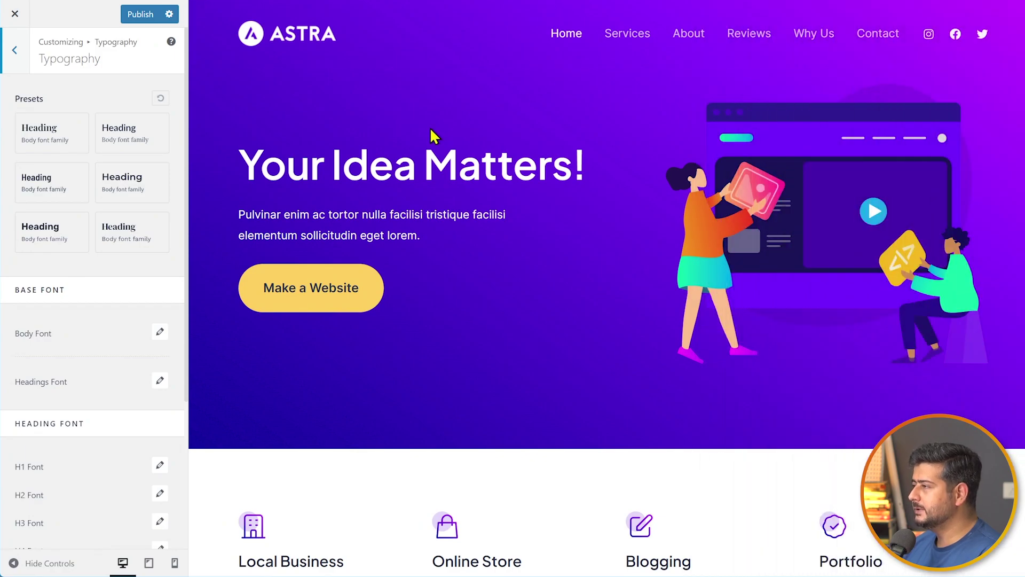
left_click(159, 336)
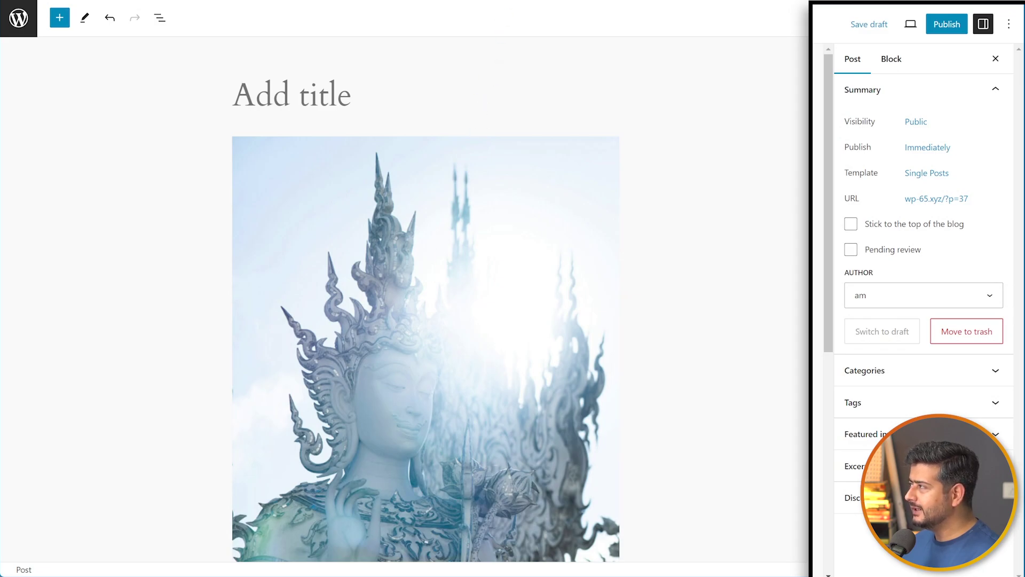
Select the image in the post and examine the Border options in its style settings.
left_click(553, 142)
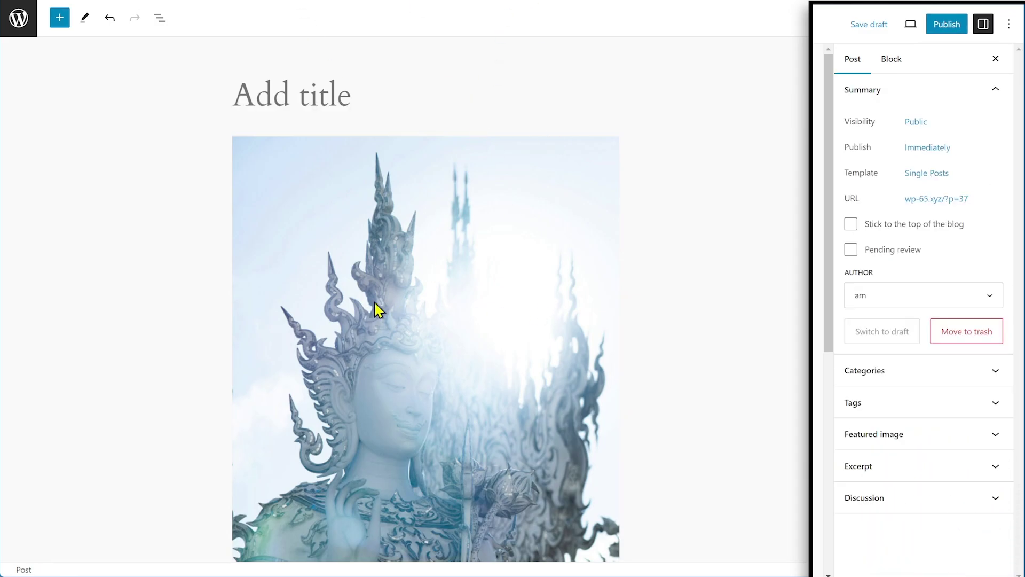
left_click(453, 301)
left_click(981, 158)
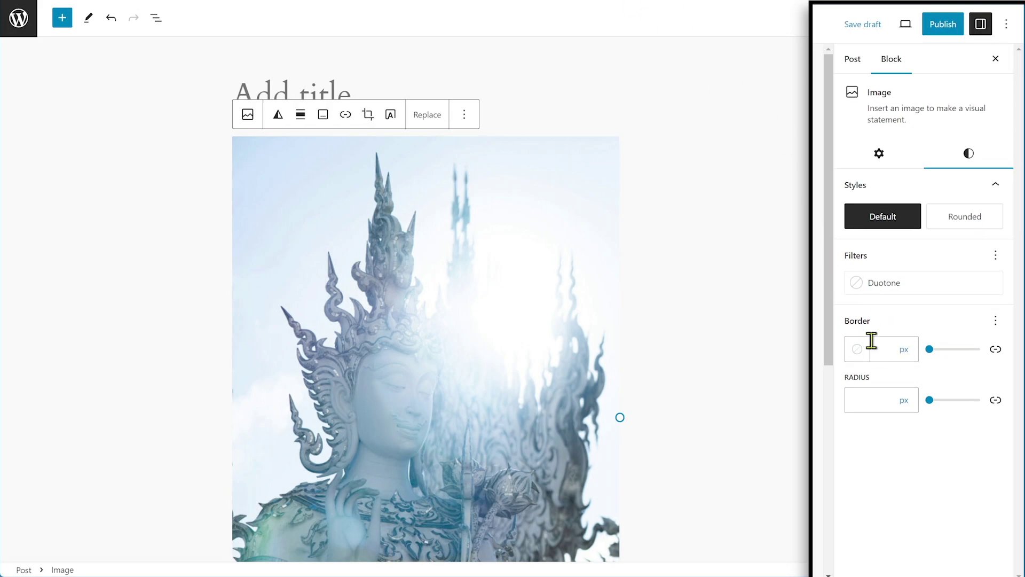
left_click(995, 321)
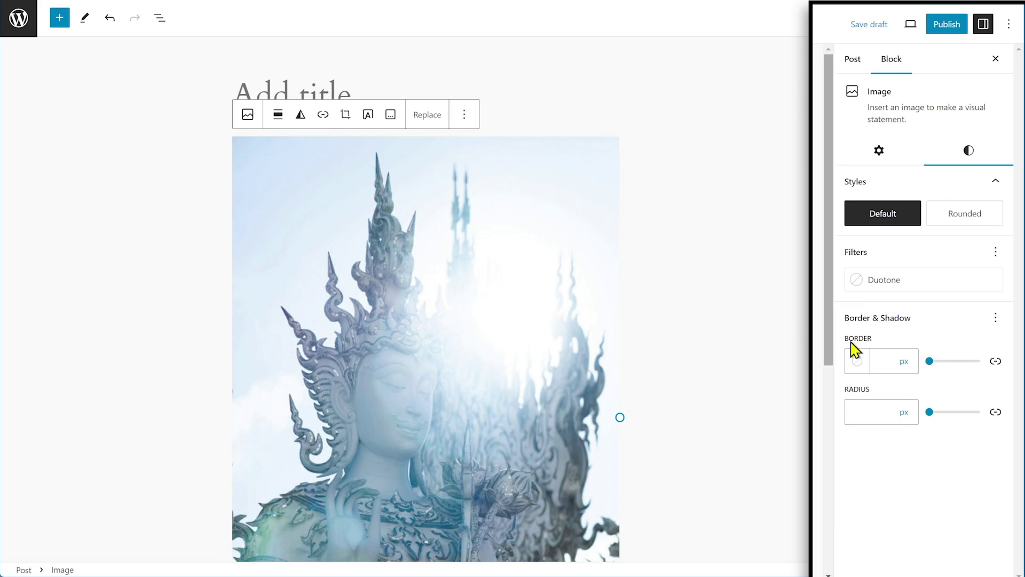
Add the Shadow control to the image's Border & Shadow settings and apply the first drop shadow preset.
left_click(996, 319)
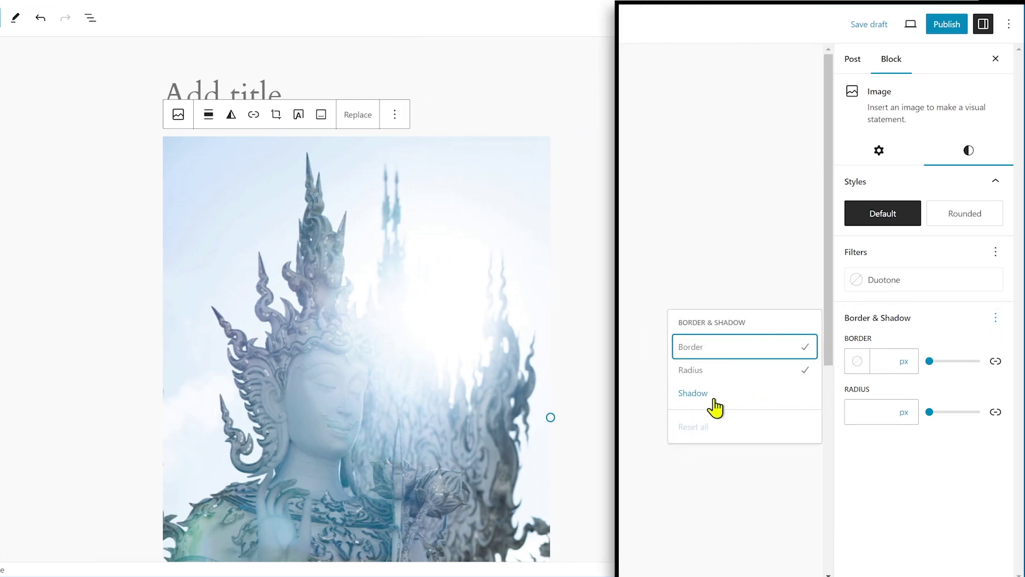
left_click(714, 402)
left_click(917, 541)
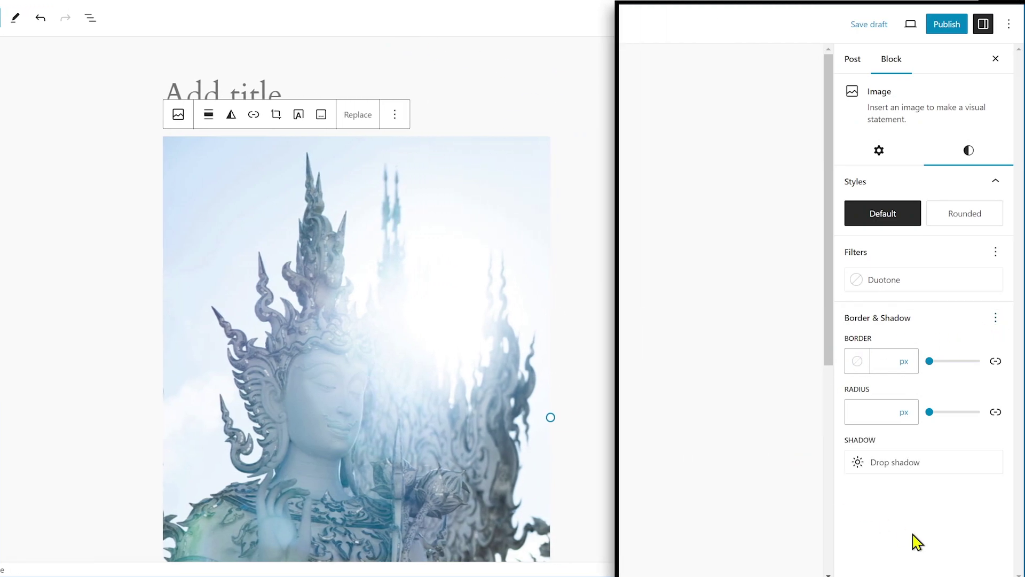
left_click(902, 465)
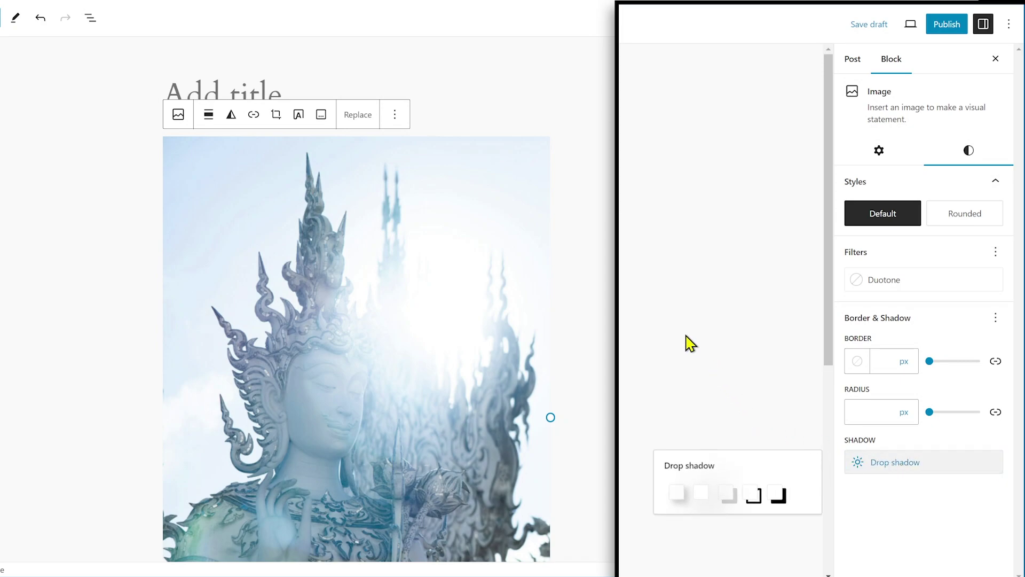
scroll(684, 344, "down", 3)
left_click(676, 494)
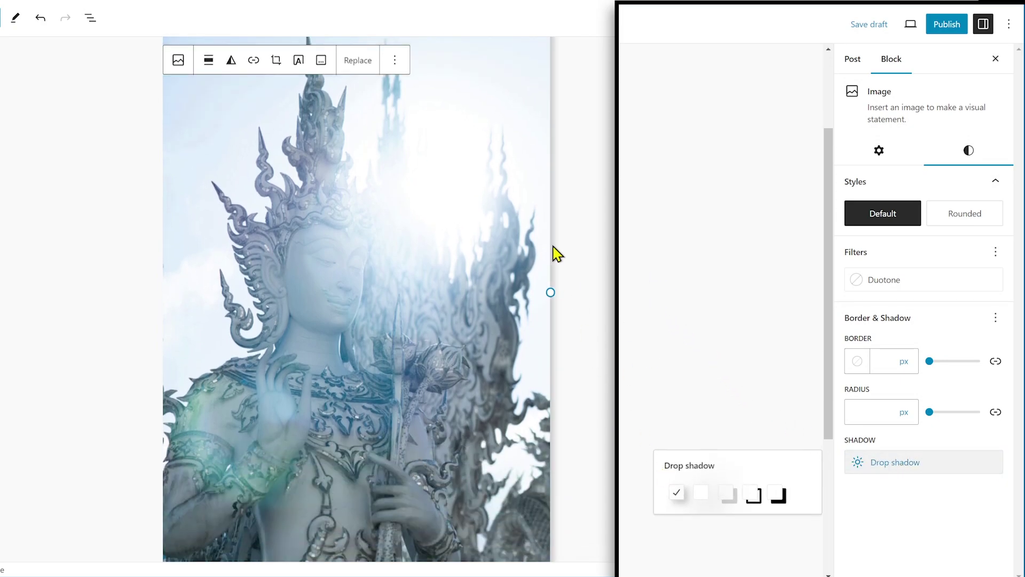
scroll(570, 160, "up", 2)
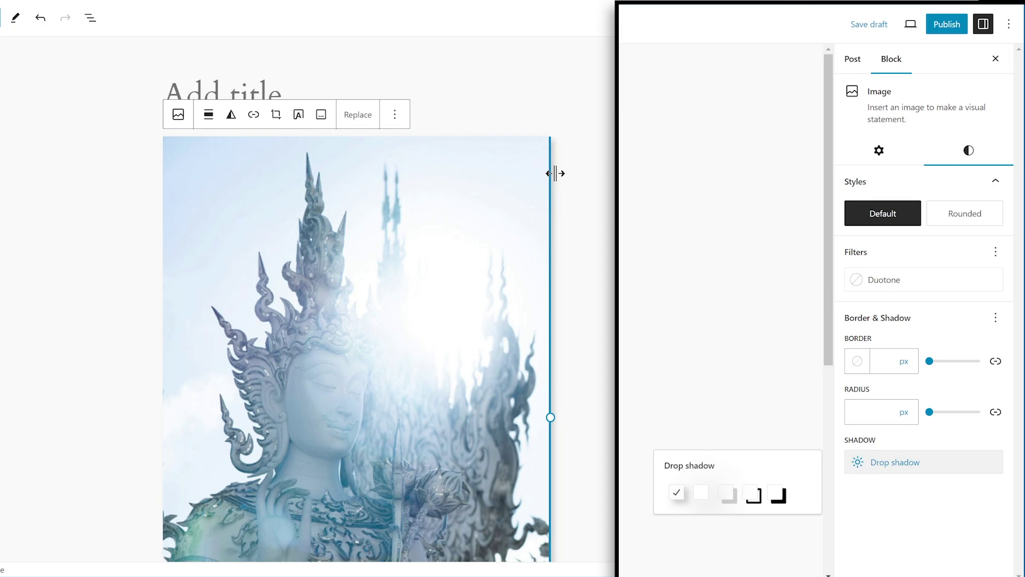
Try the second, third, fourth and fifth drop shadow presets on the image in turn.
left_click(703, 497)
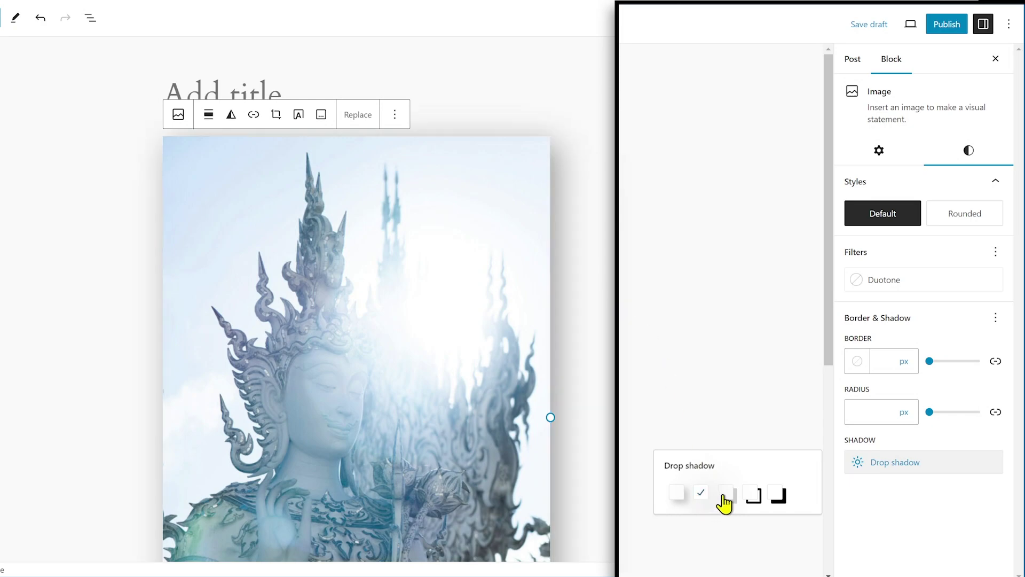
left_click(726, 502)
scroll(652, 385, "down", 3)
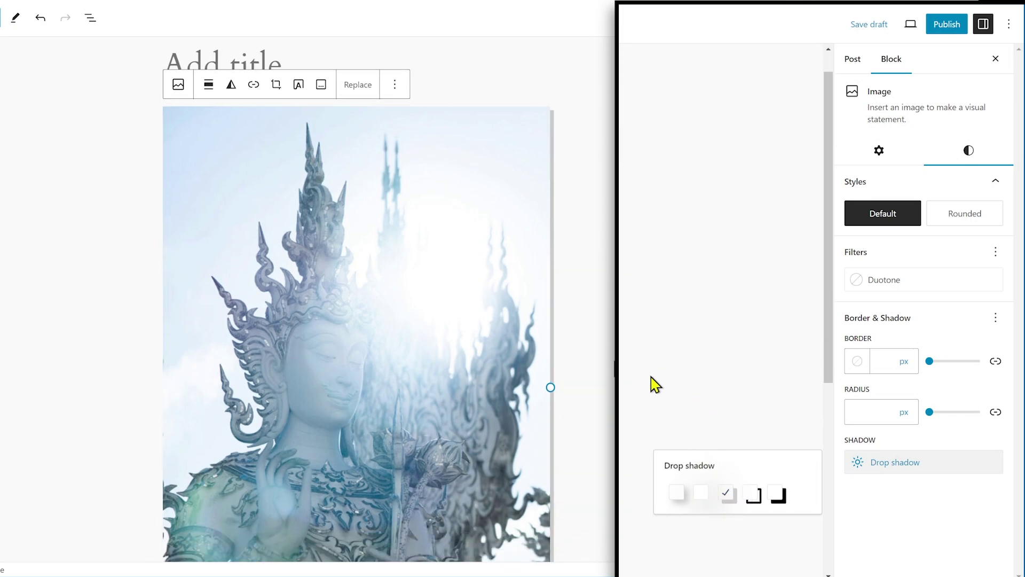
left_click(752, 495)
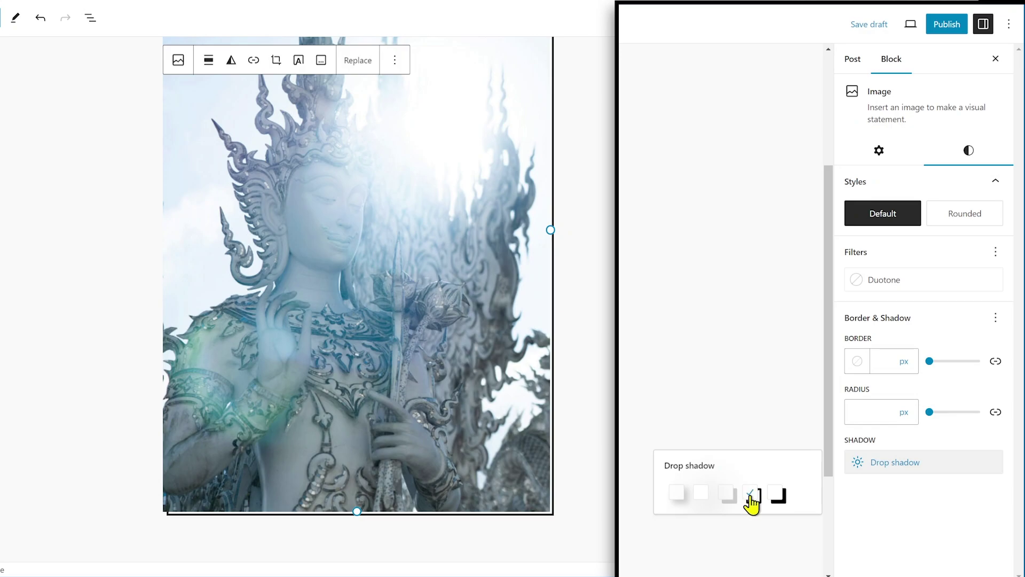
left_click(780, 497)
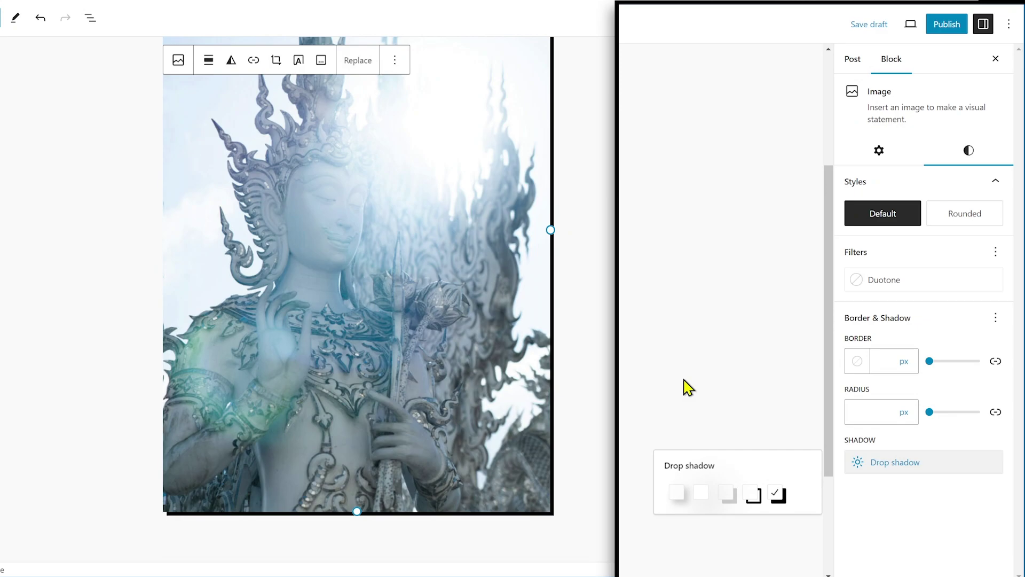
Apply the second drop shadow preset to the image and deselect it to view the result.
left_click(700, 493)
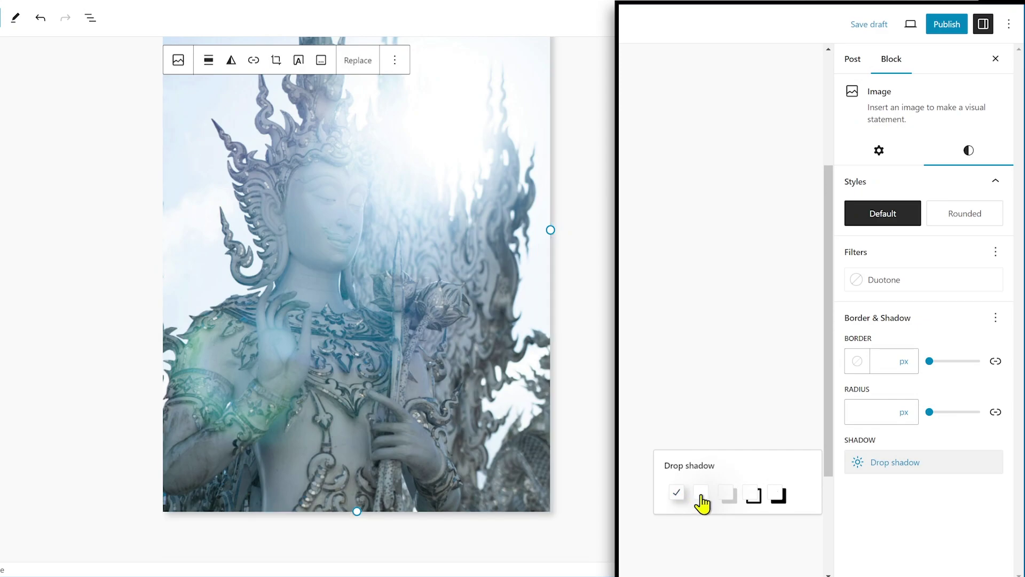
left_click(747, 333)
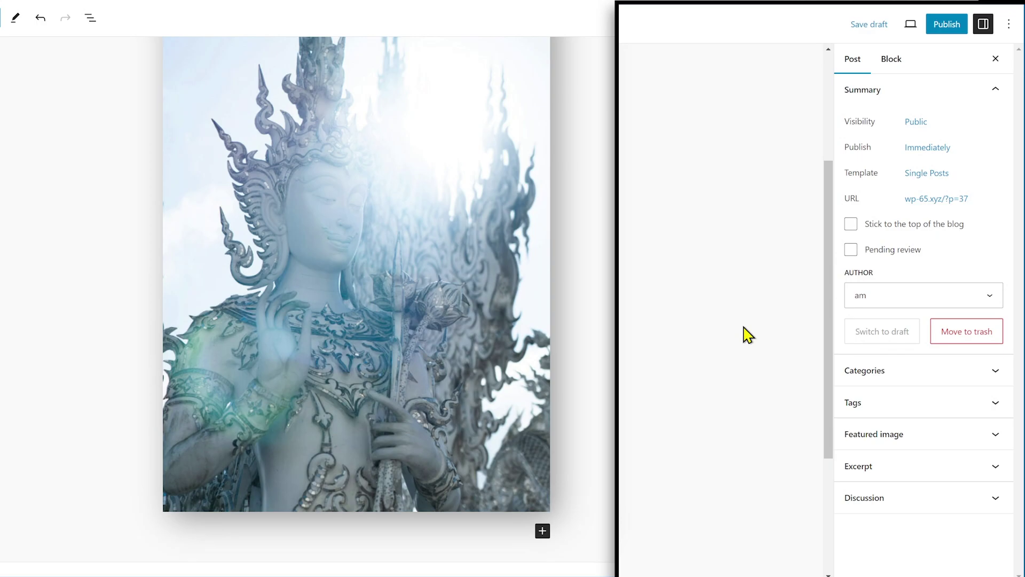
scroll(751, 338, "up", 3)
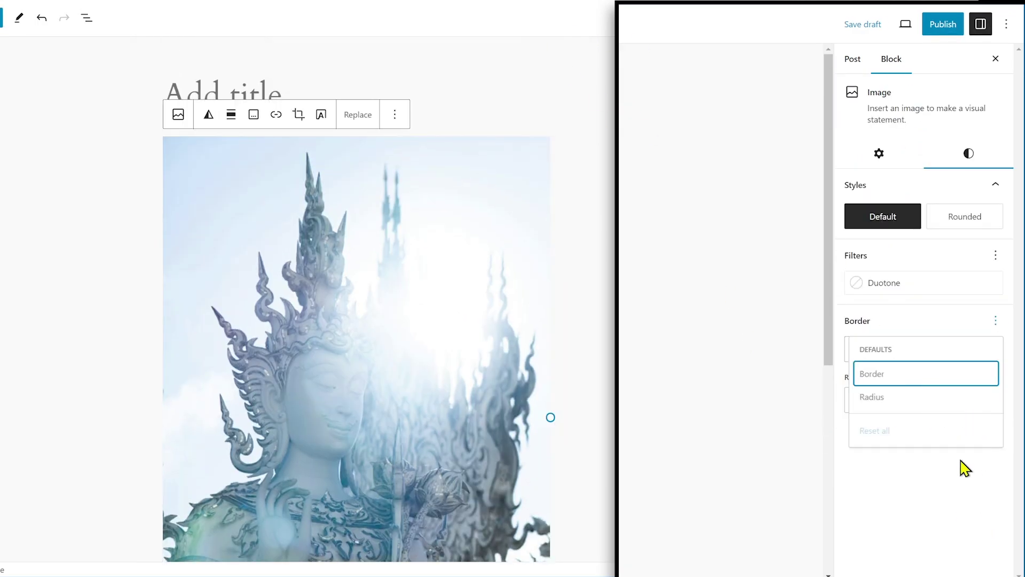
left_click(602, 235)
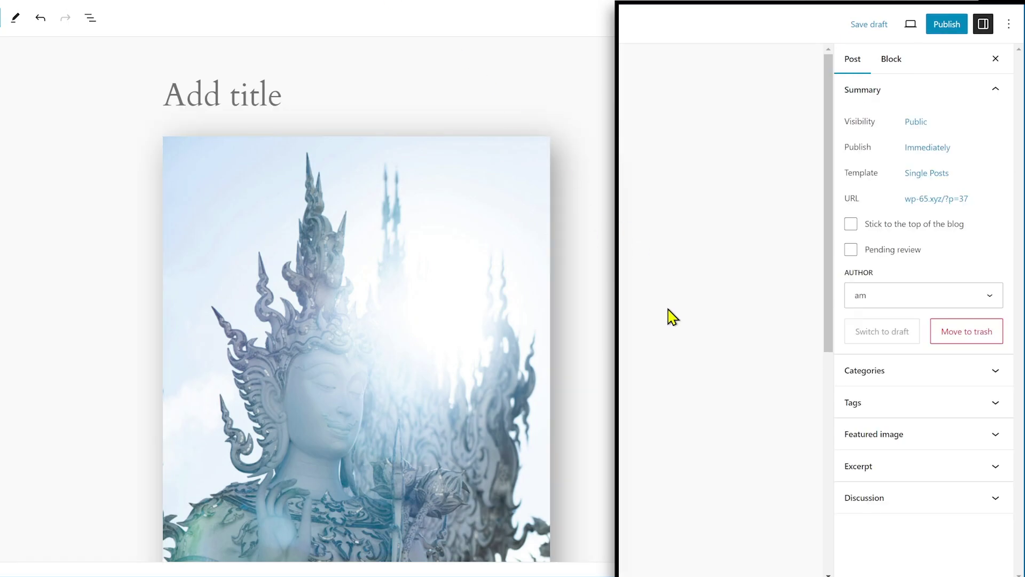
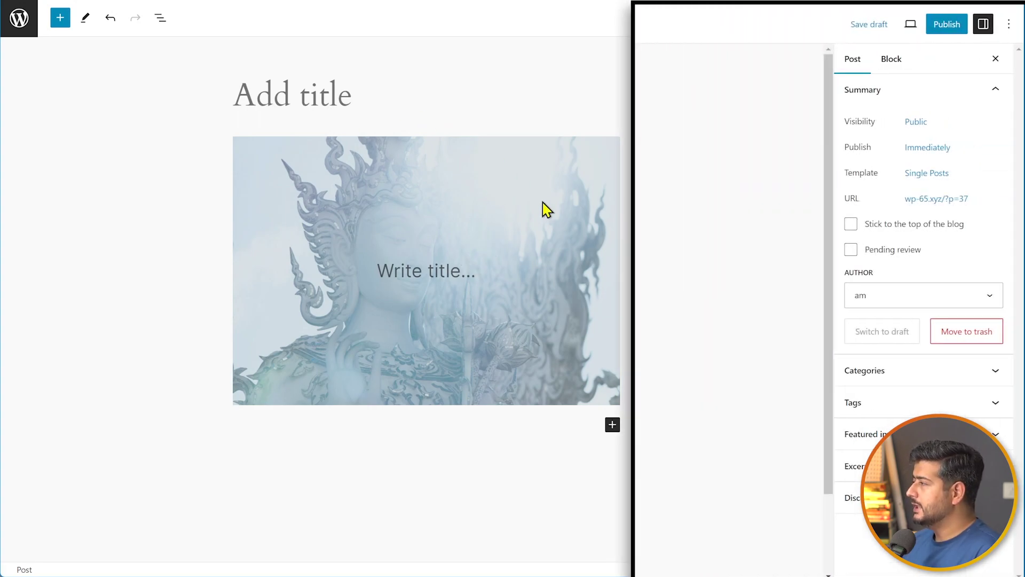
Inspect the statue Cover block's overlay color in its style settings.
left_click(588, 171)
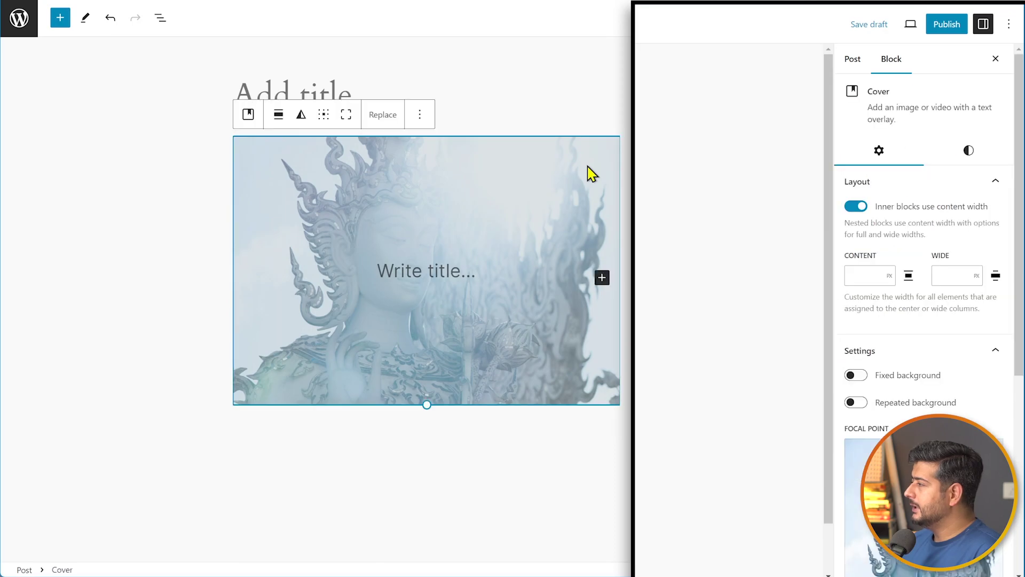
left_click(968, 151)
left_click(897, 273)
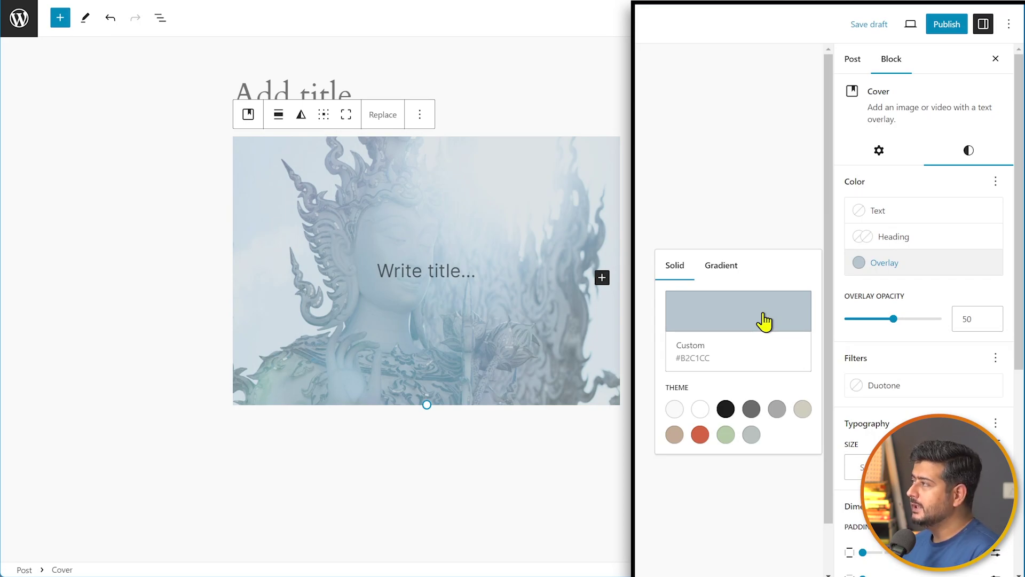
left_click(603, 69)
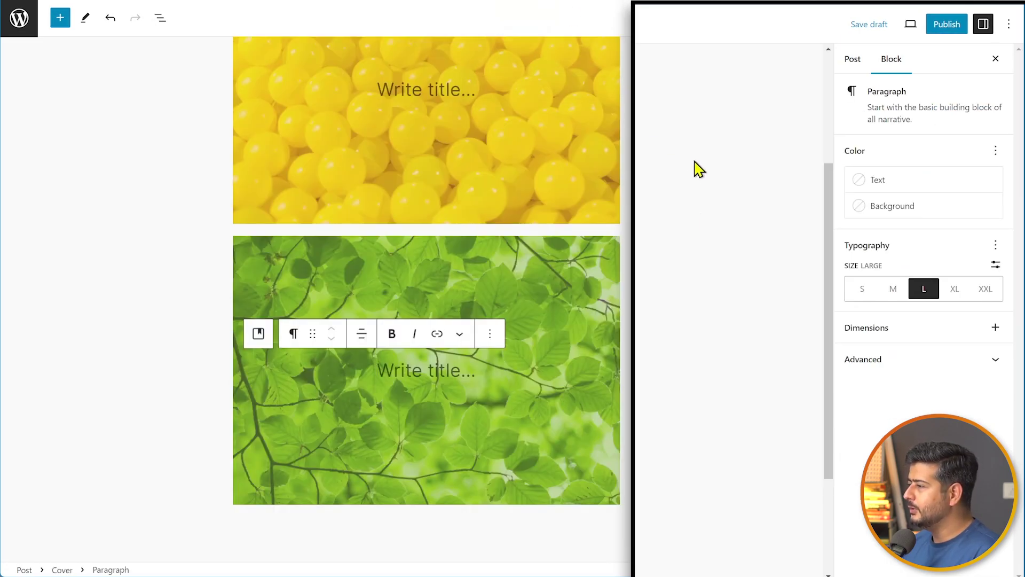
Compare the overlays of the yellow balls and green leaves Cover blocks, including the same blocks on the WordPress 6.4 site.
scroll(708, 306, "up", 2)
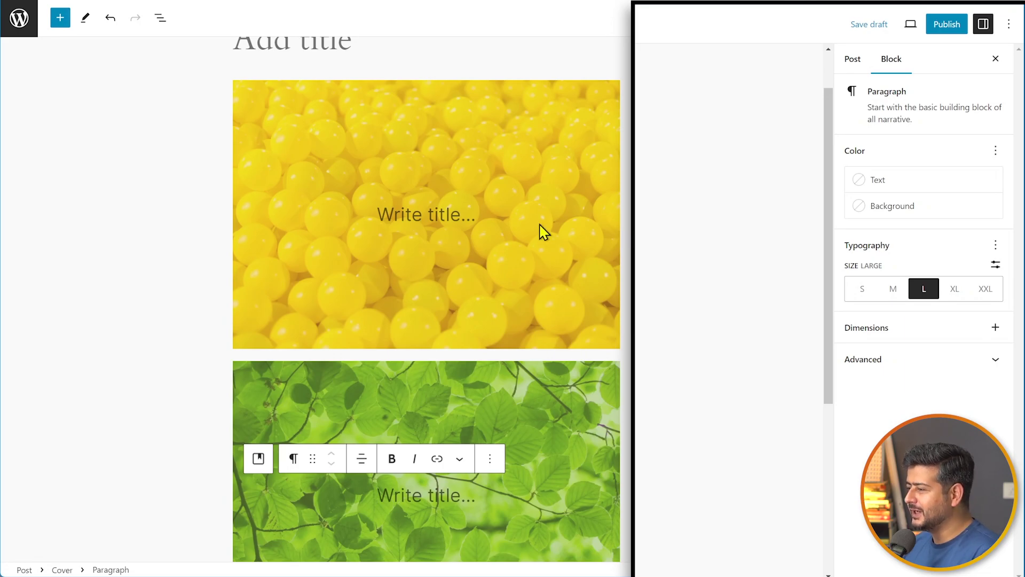
left_click(608, 107)
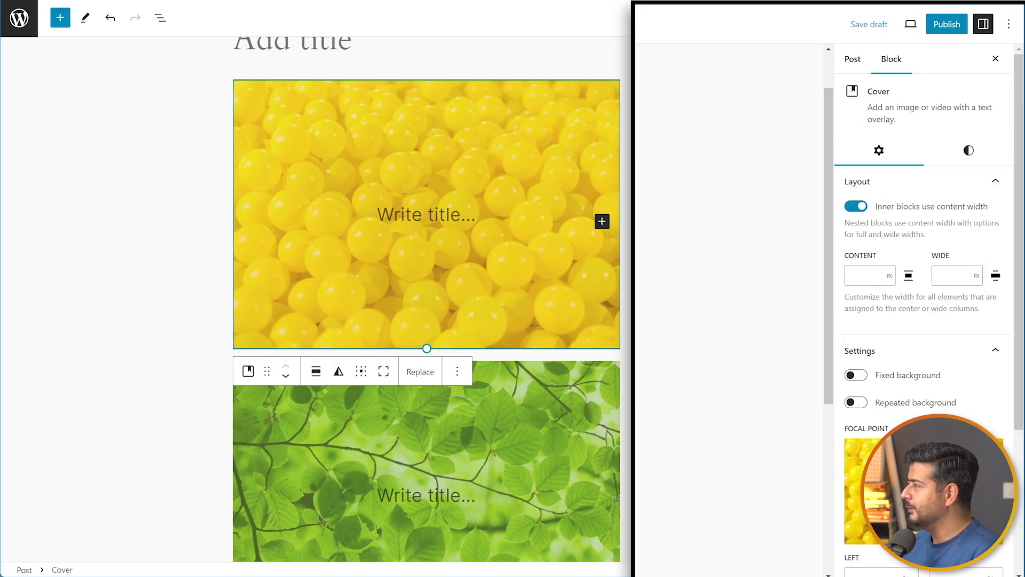
left_click(970, 153)
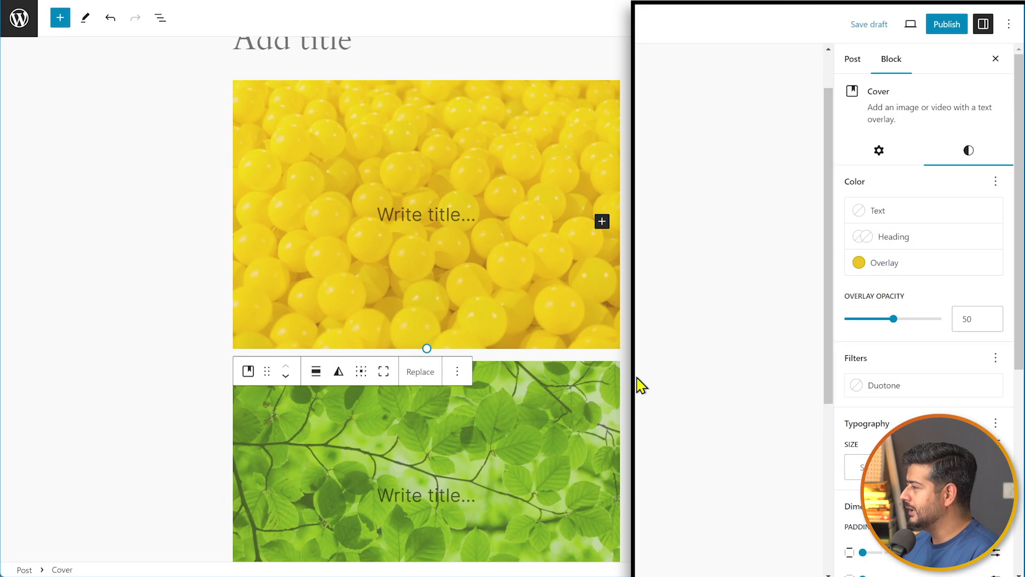
left_click(602, 390)
left_click(970, 154)
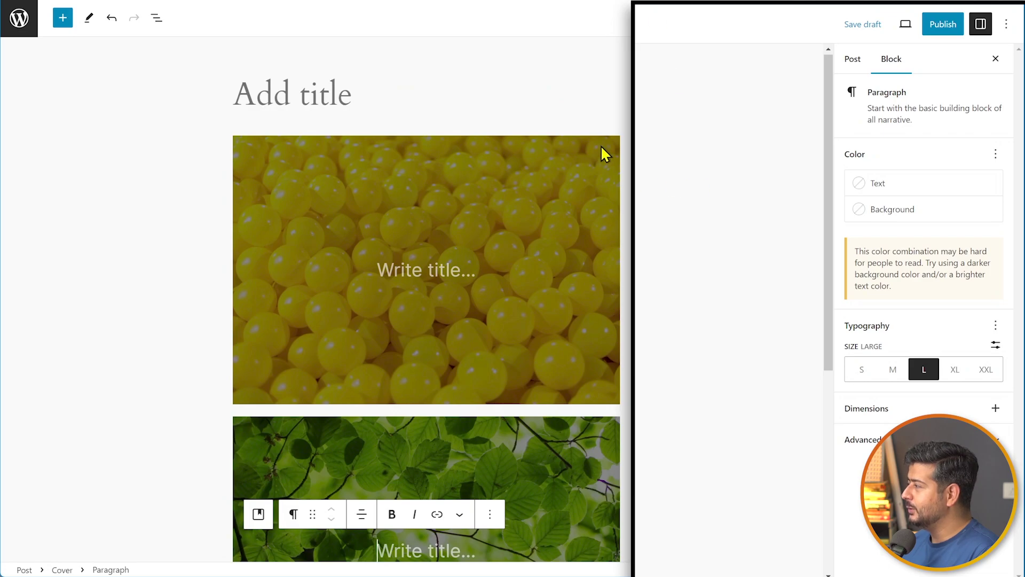
left_click(602, 154)
scroll(694, 234, "down", 3)
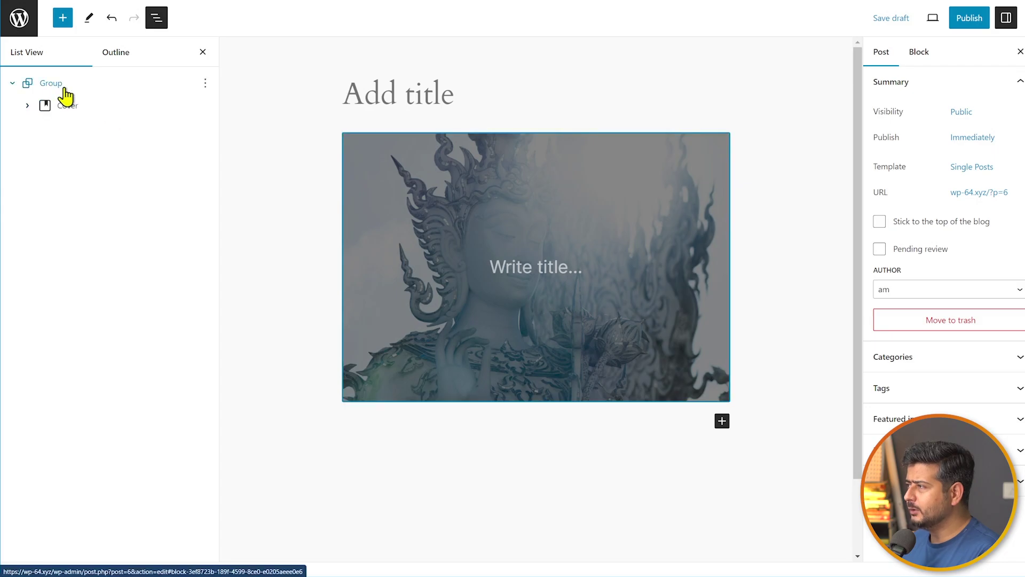
Rename the Group block as Cover in the WordPress 6.4 site's list view.
left_click(205, 85)
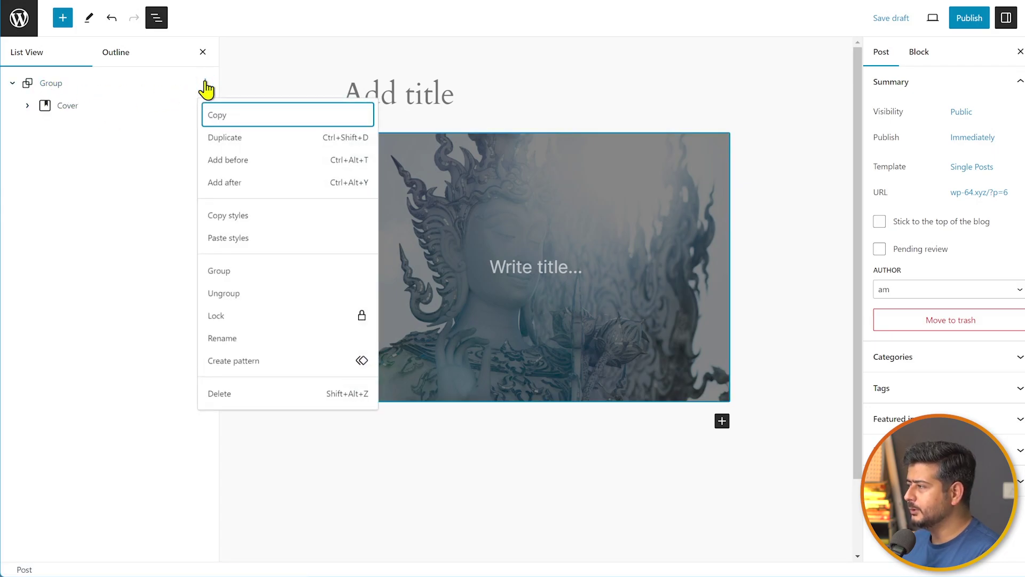
left_click(229, 341)
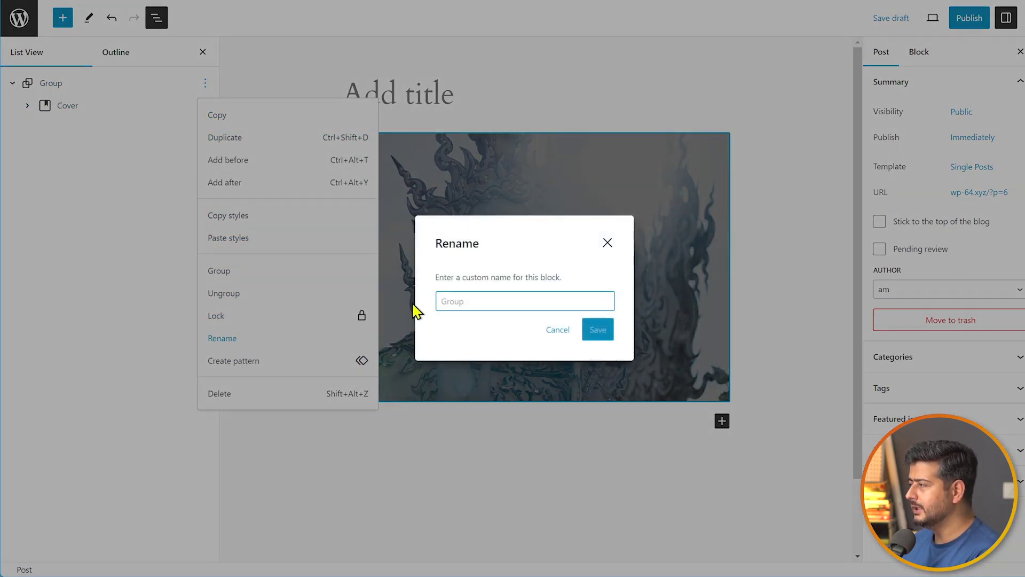
type("Cover")
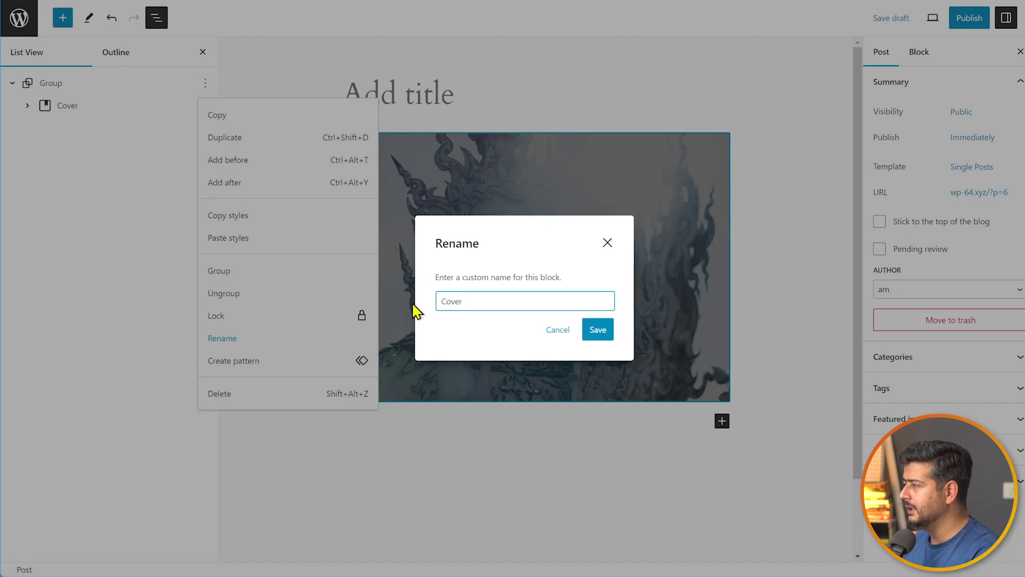
left_click(598, 331)
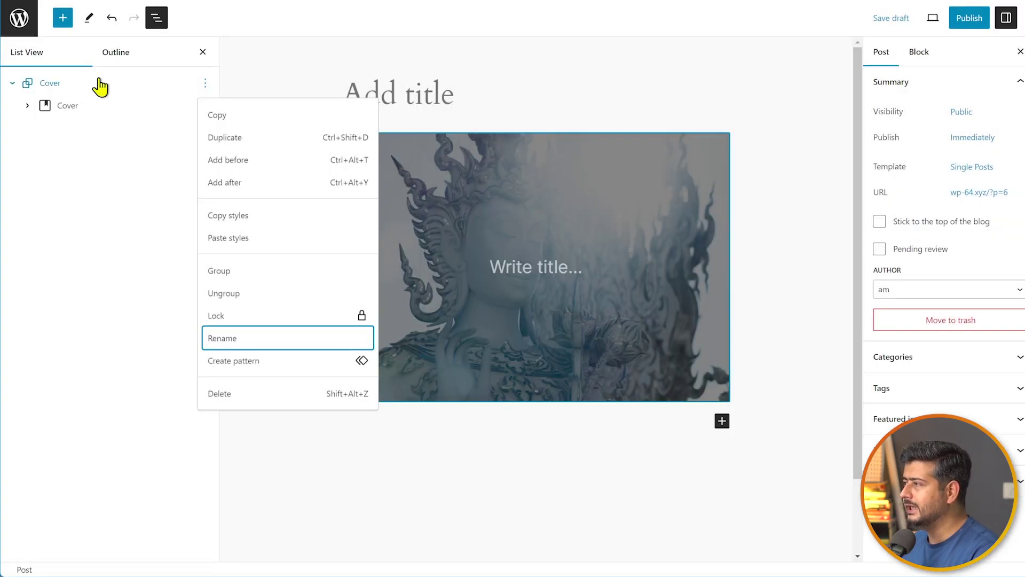
left_click(80, 181)
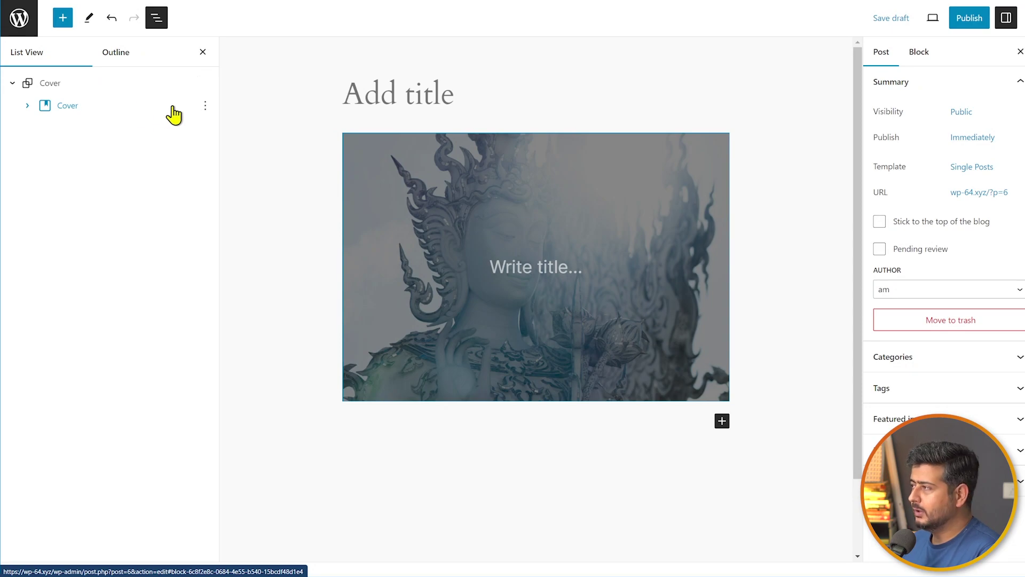
Check the nested Cover block's options for a rename command, and the Group block's options on the WordPress 6.5 site.
left_click(205, 106)
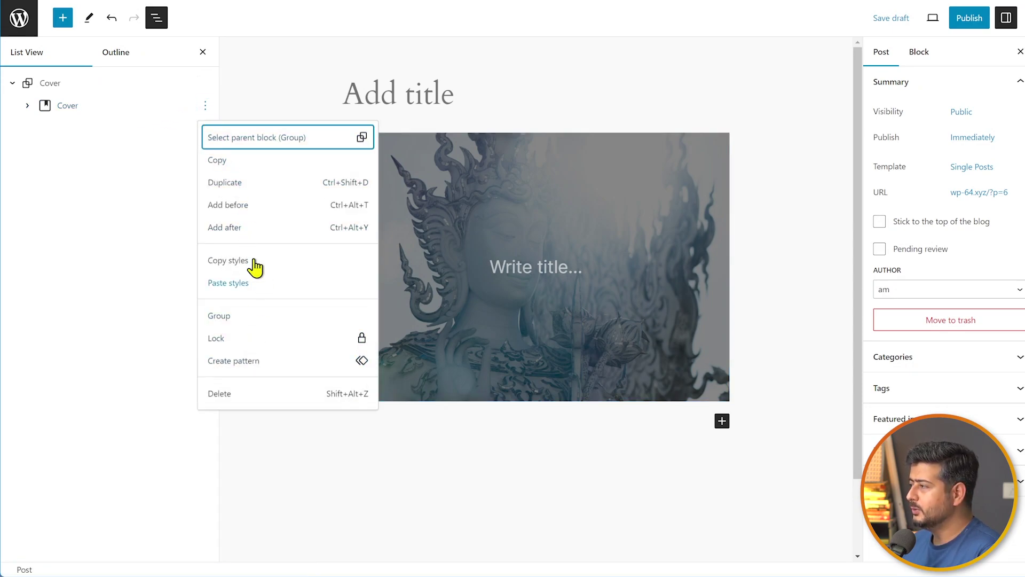
left_click(434, 458)
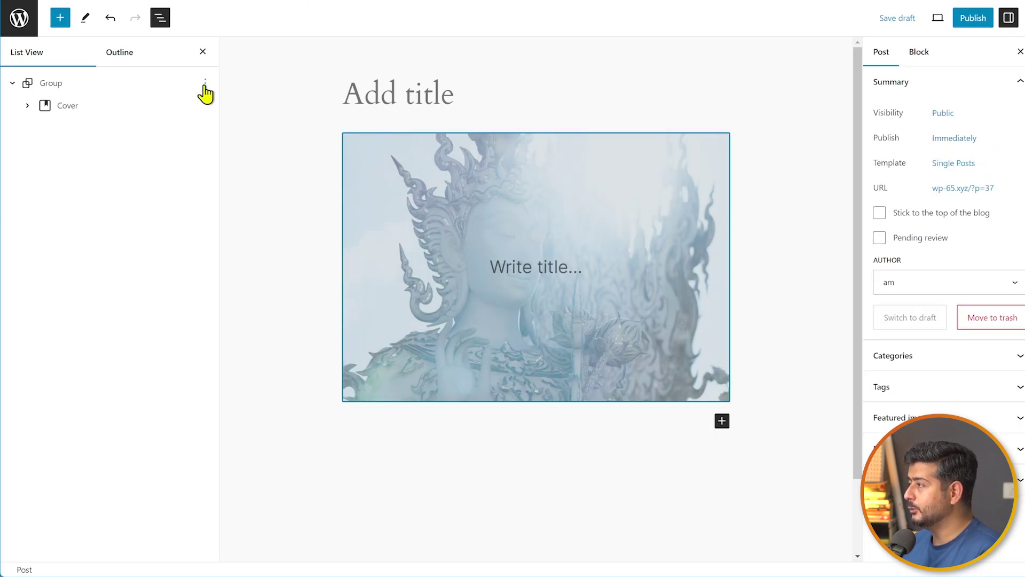
left_click(205, 83)
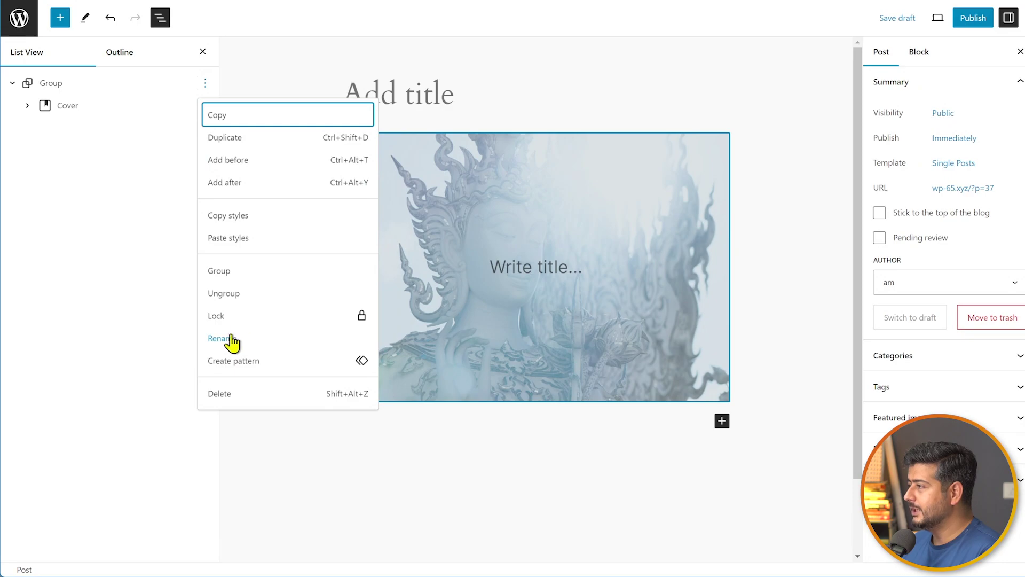
left_click(147, 298)
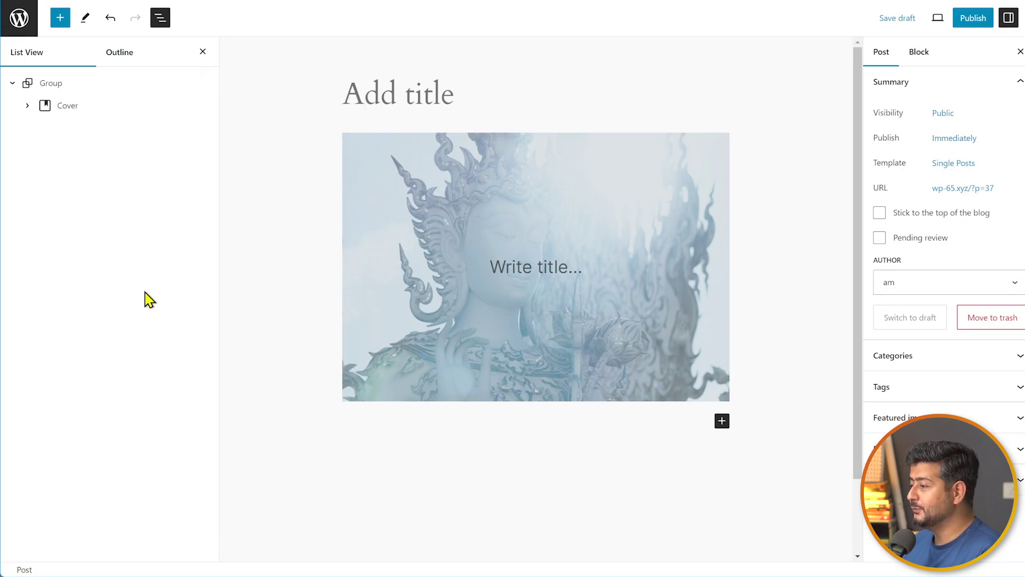
Rename the Cover block nested in the Group as Featured on the WordPress 6.5 site.
left_click(206, 106)
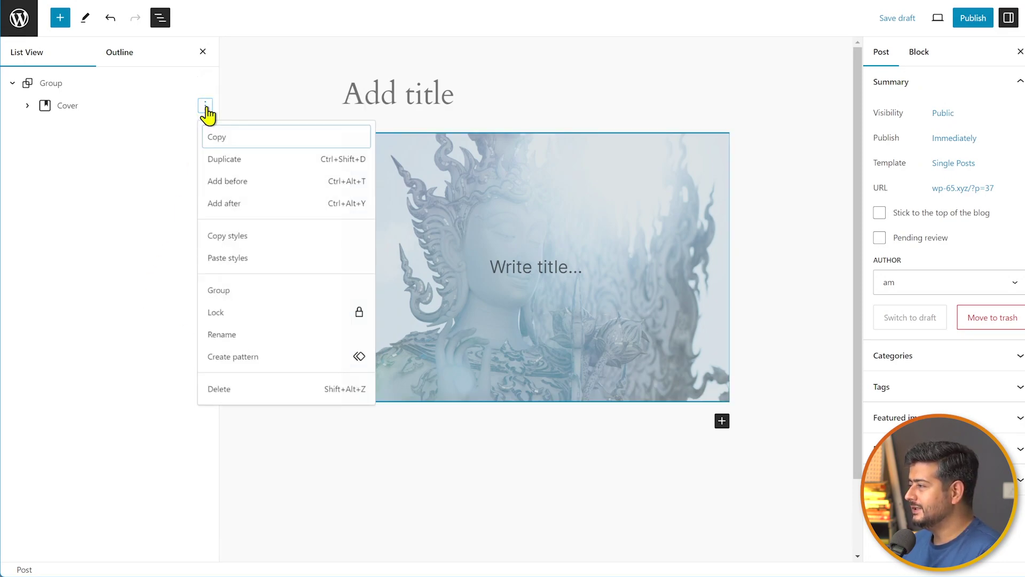
left_click(224, 339)
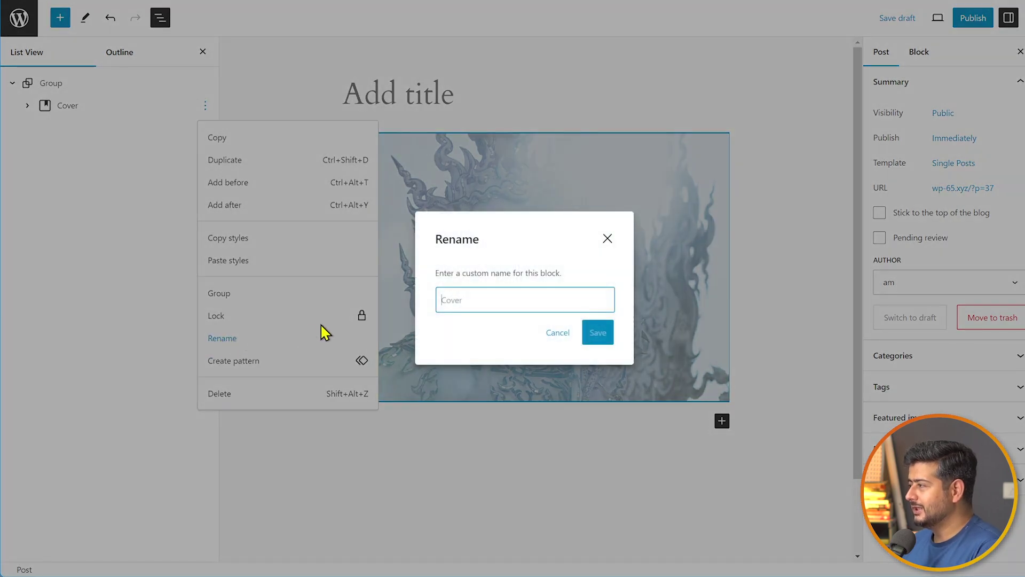
type("FEaured")
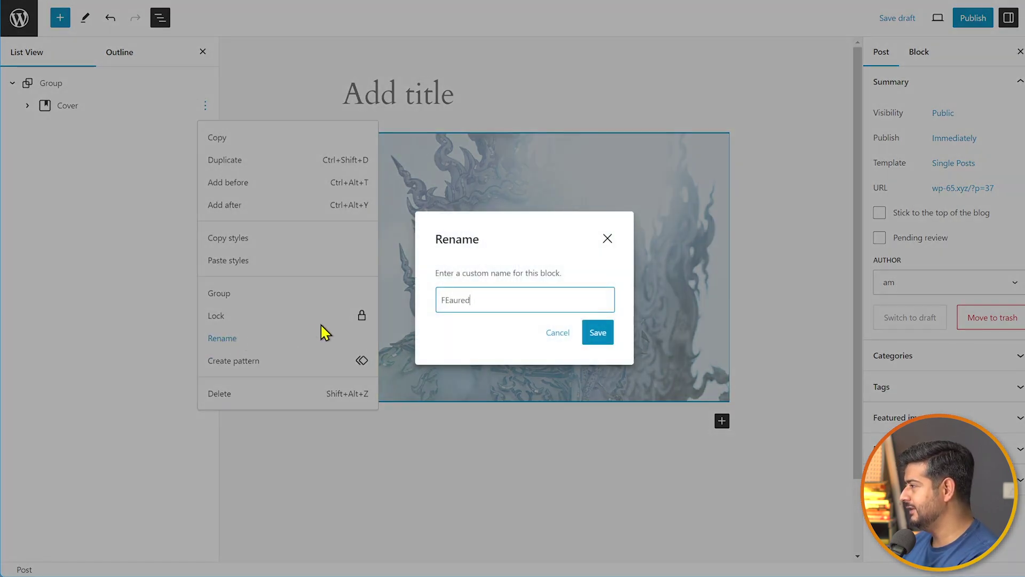
key("ctrl+a")
type("Featured")
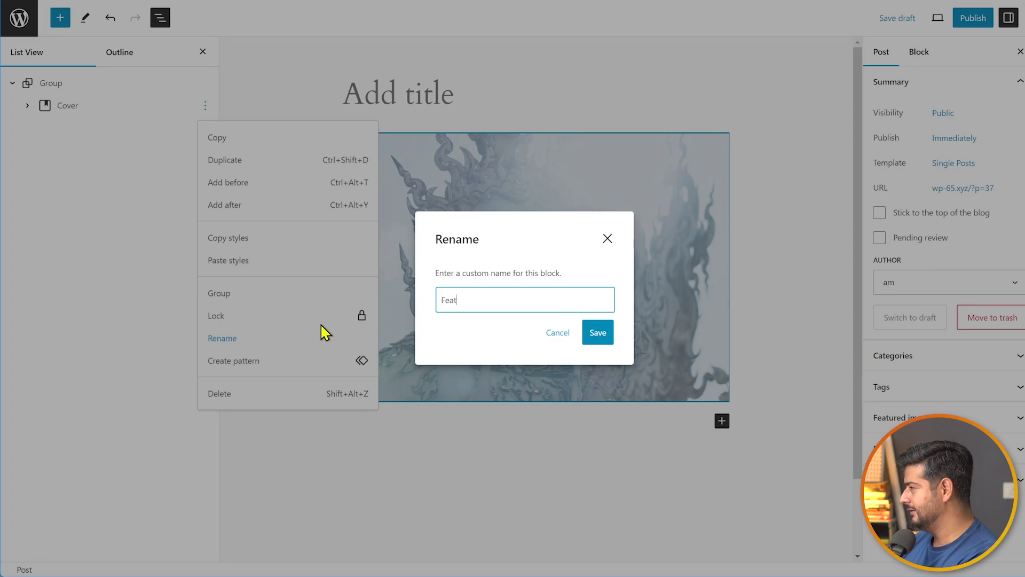
left_click(593, 336)
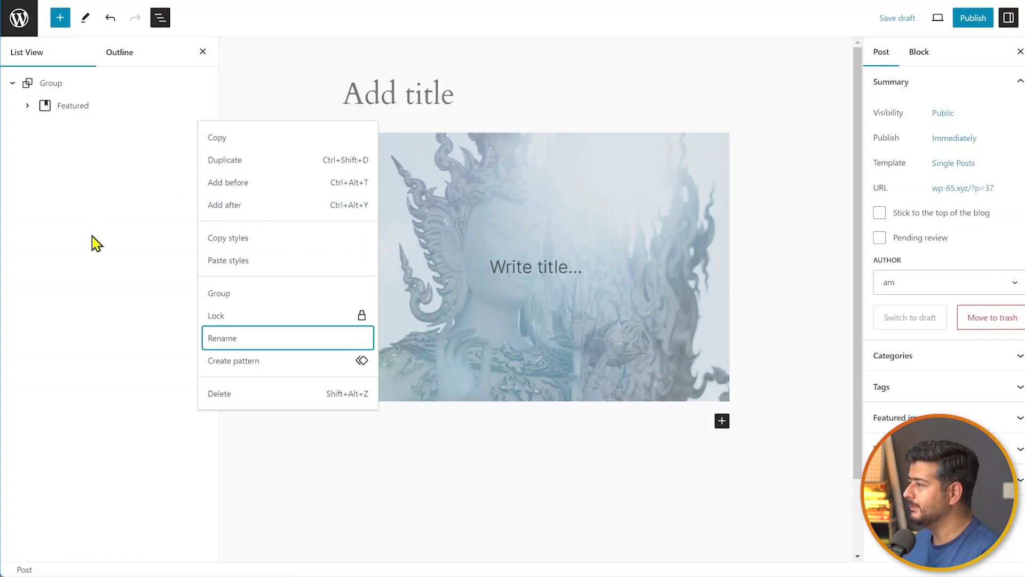
key("Escape")
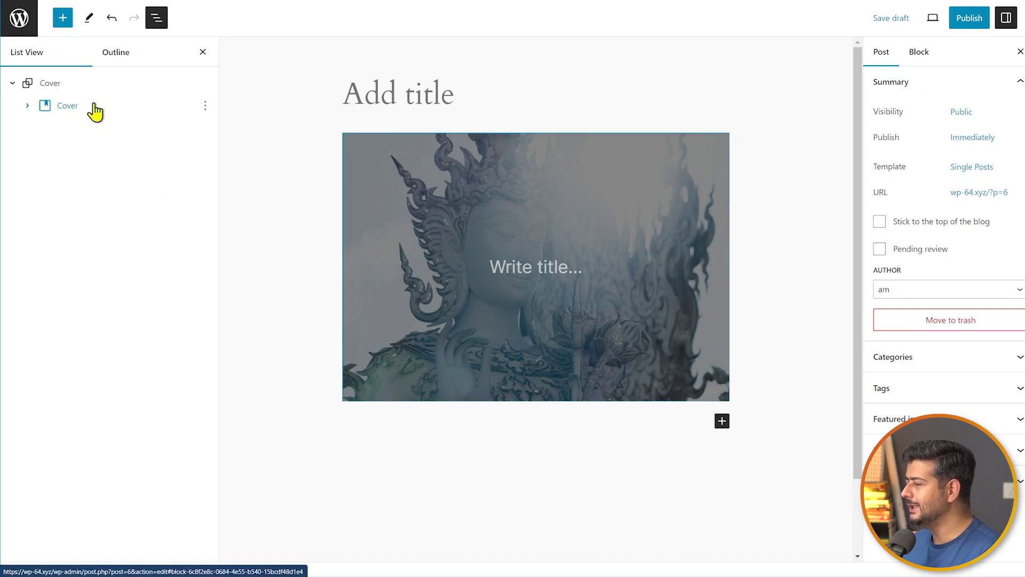
Compare how block options open from the list view, using the nested Cover on WordPress 6.4 and Featured and Group on 6.5.
left_click(205, 106)
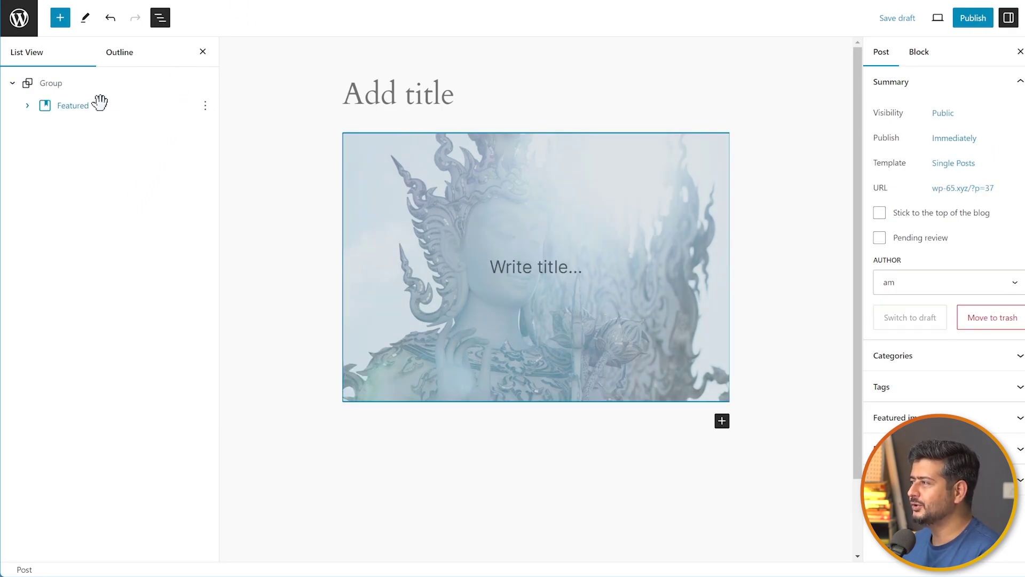
right_click(98, 103)
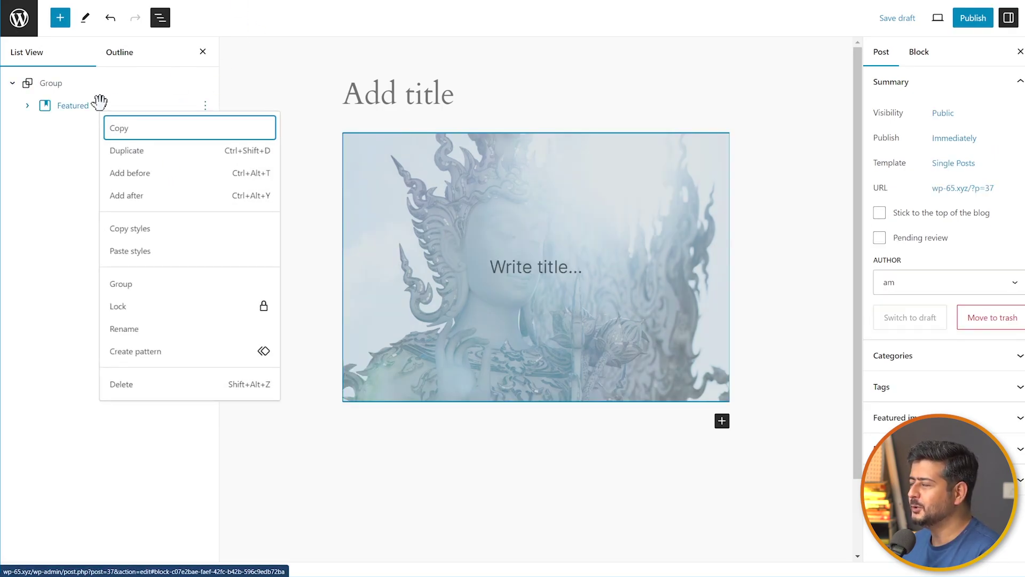
right_click(44, 85)
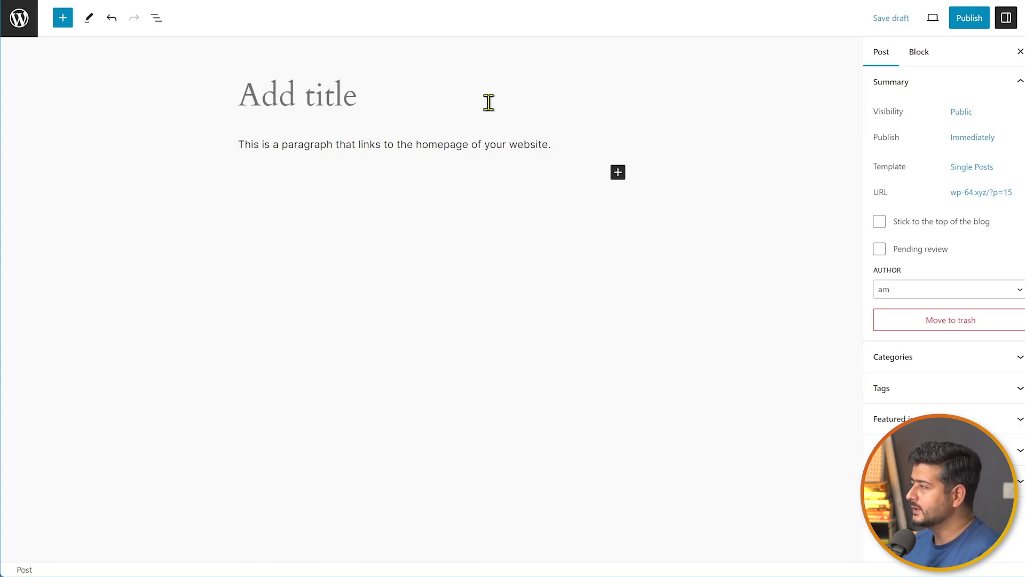
Link the word homepage in the WordPress 6.4 post's paragraph to the Home page and inspect the resulting link.
double_click(433, 146)
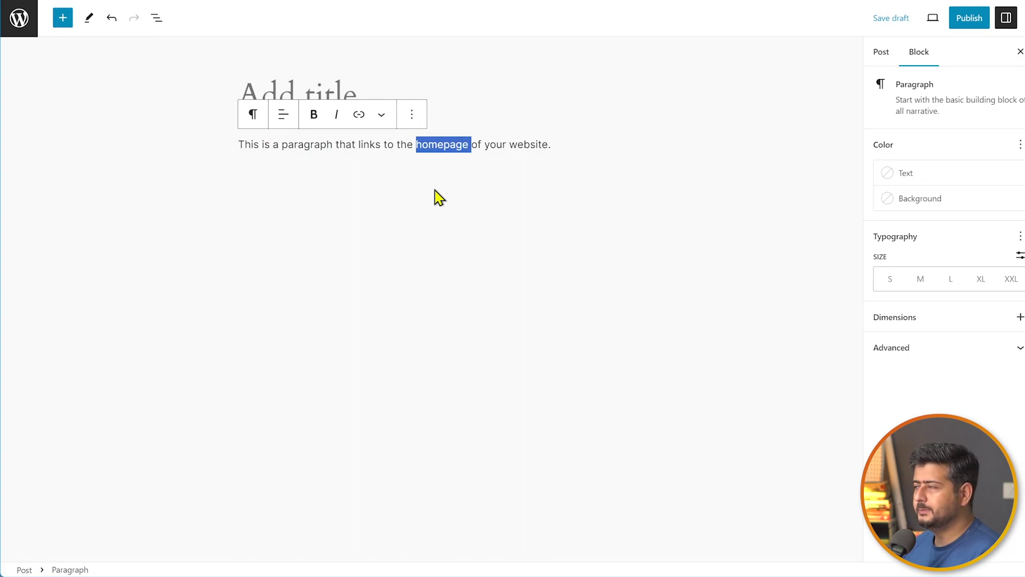
left_click(361, 117)
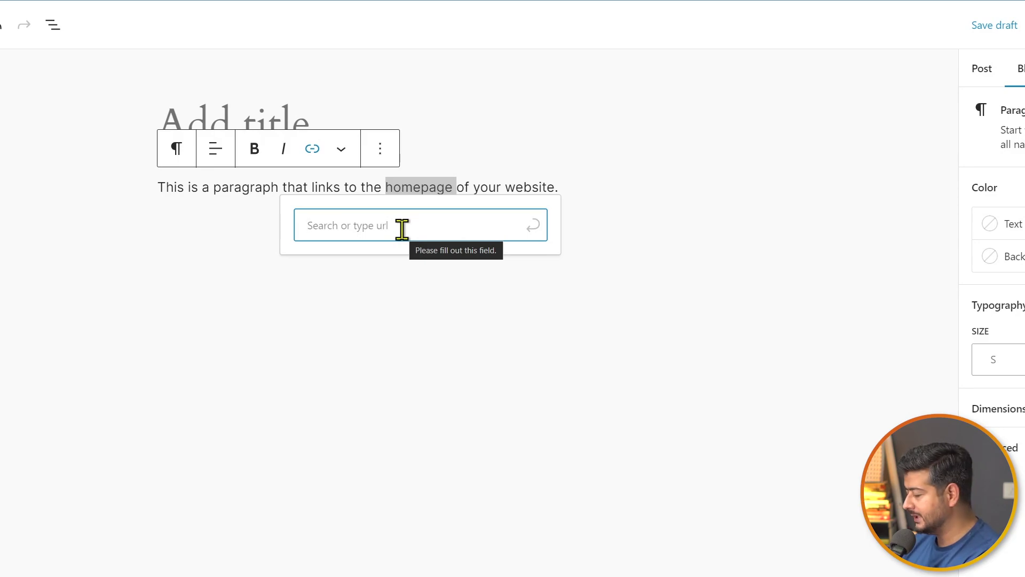
type("home")
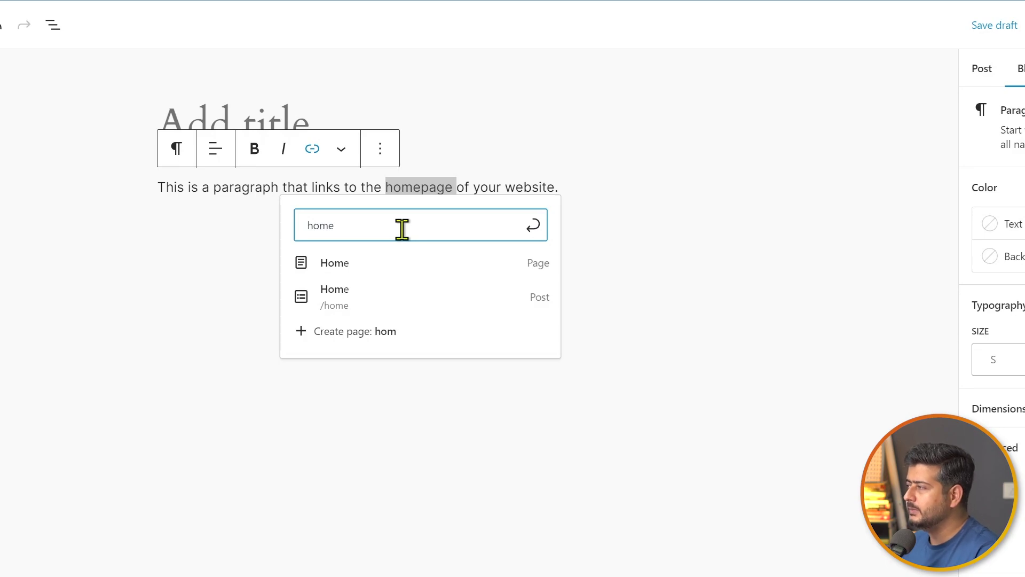
left_click(357, 267)
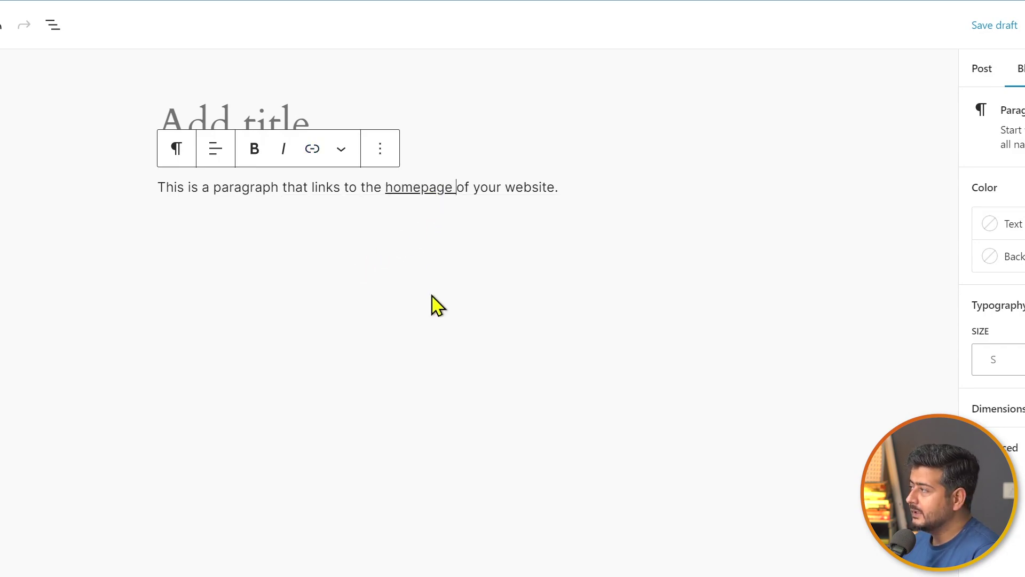
left_click(428, 185)
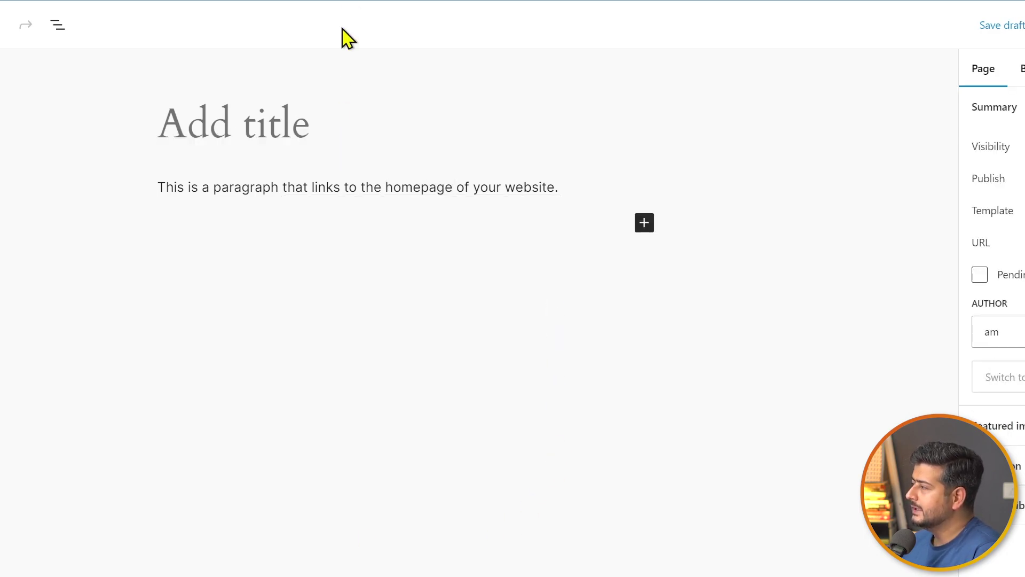
Link homepage in the WordPress 6.5 page's paragraph to the Home front page and copy the link address.
double_click(413, 187)
left_click(312, 151)
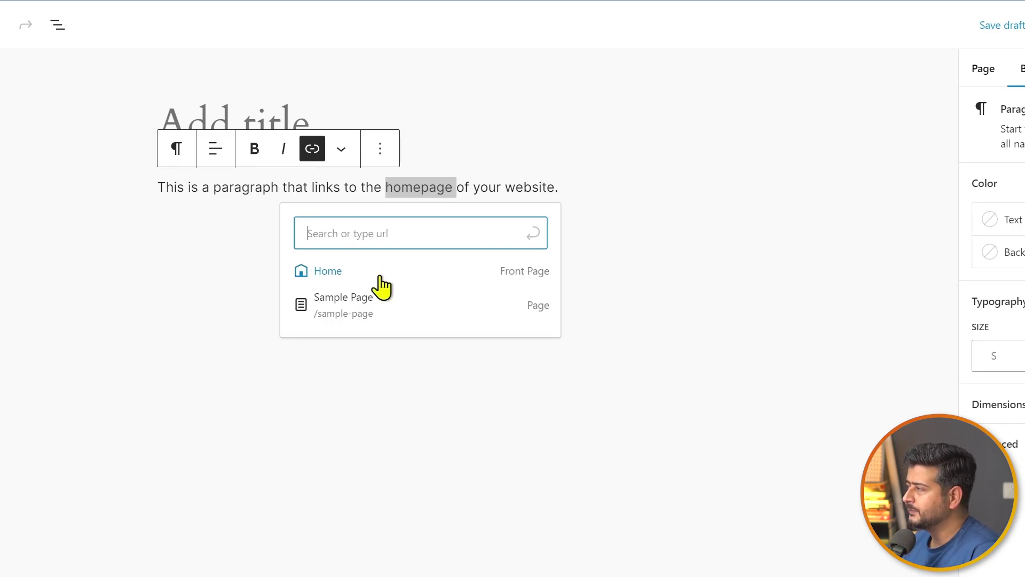
left_click(352, 274)
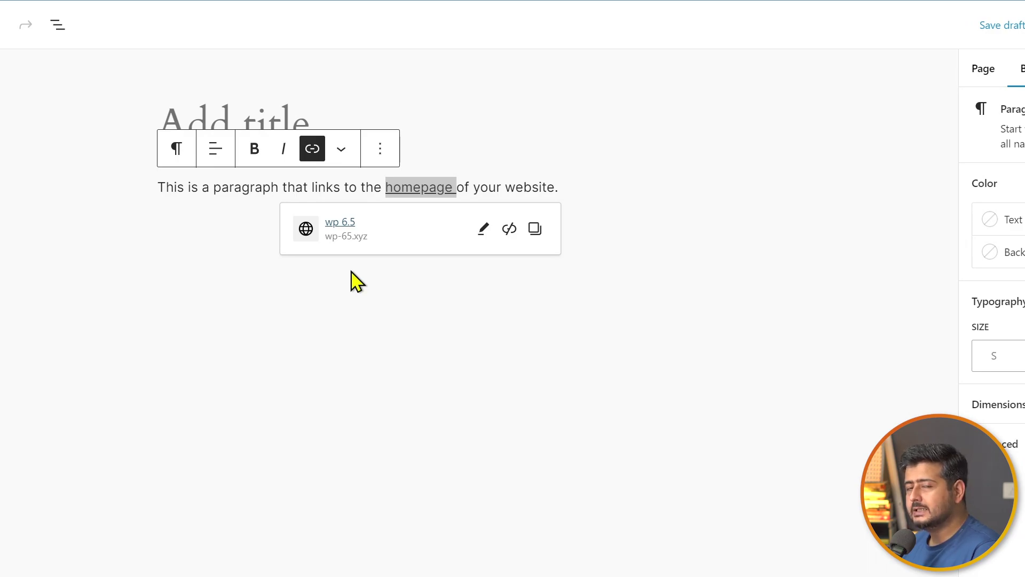
left_click(536, 230)
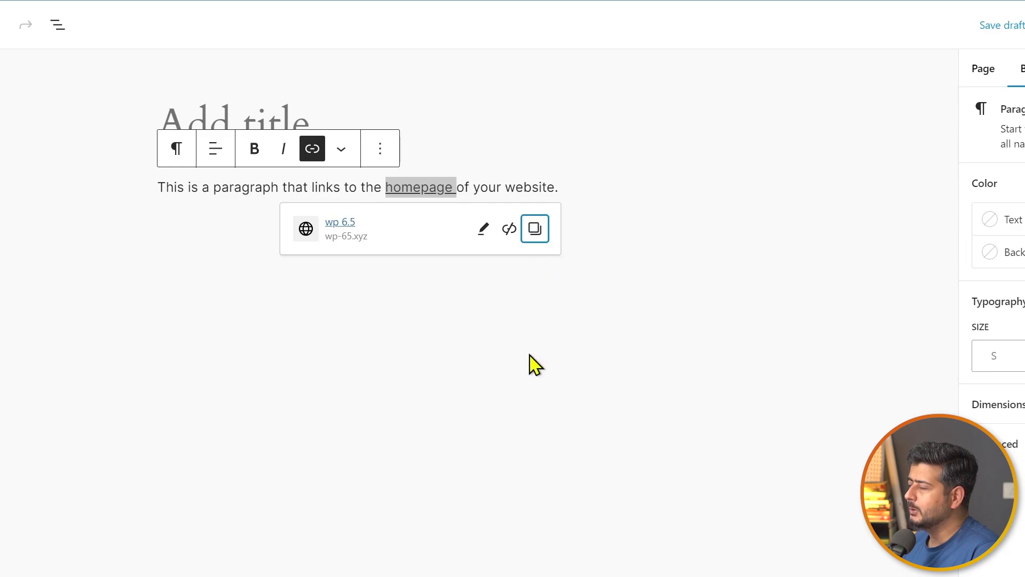
left_click(429, 343)
left_click(416, 189)
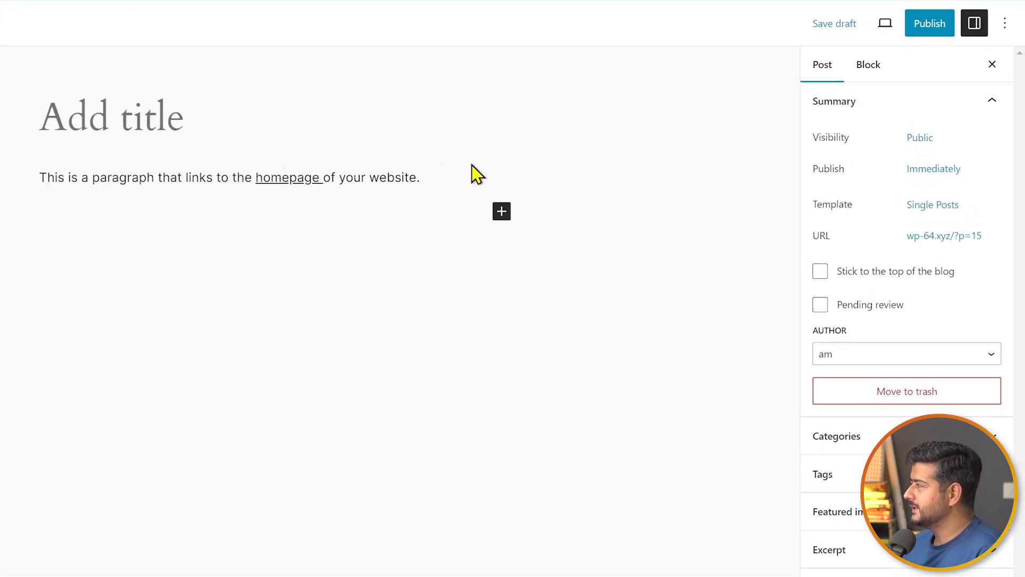
Review the General, Blocks and Panels sections of the editor preferences on the WordPress 6.4 site.
left_click(1006, 24)
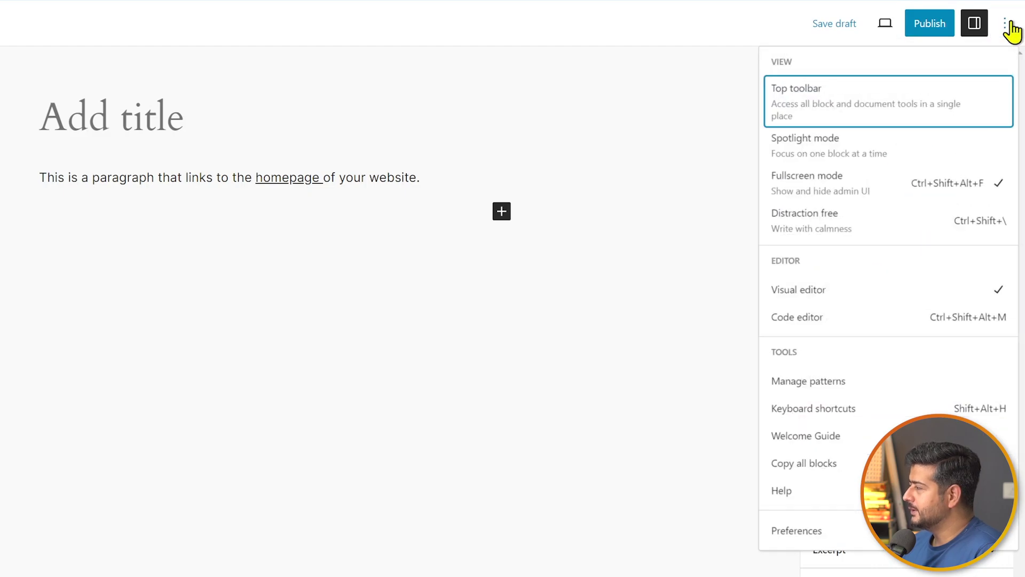
left_click(791, 531)
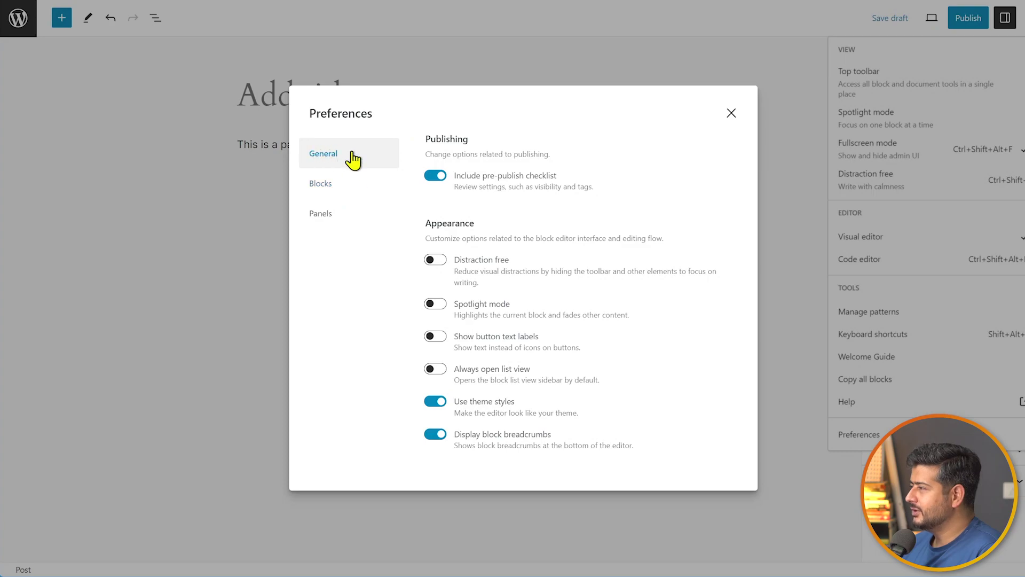
left_click(325, 186)
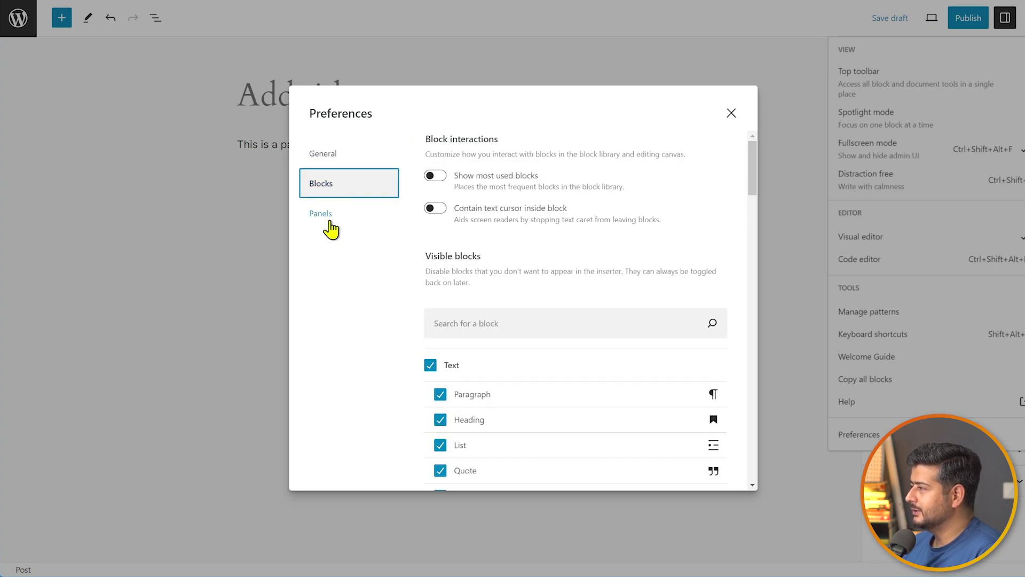
left_click(328, 217)
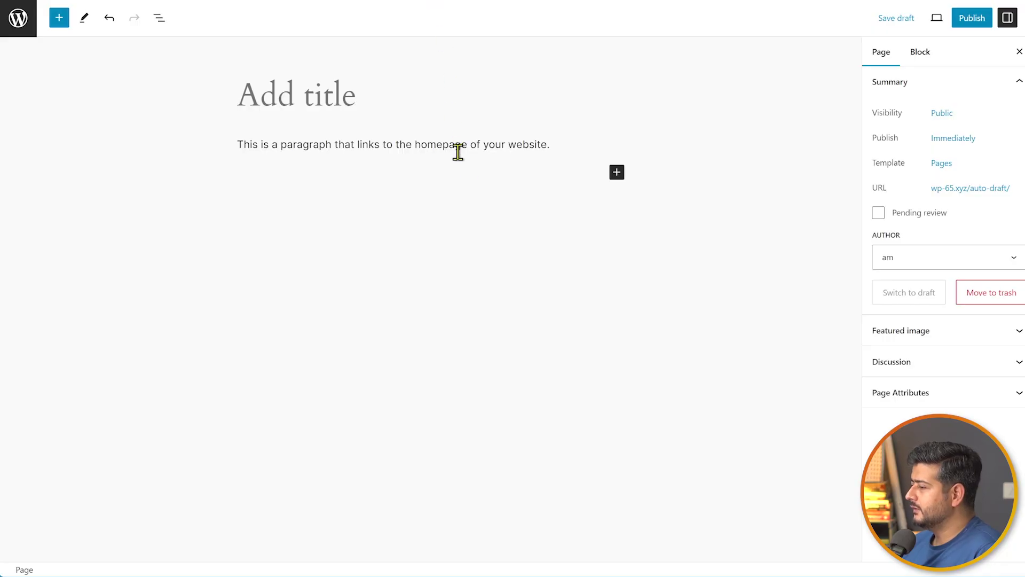
Review the General and Appearance sections of the editor preferences on the WordPress 6.5 site.
left_click(1024, 17)
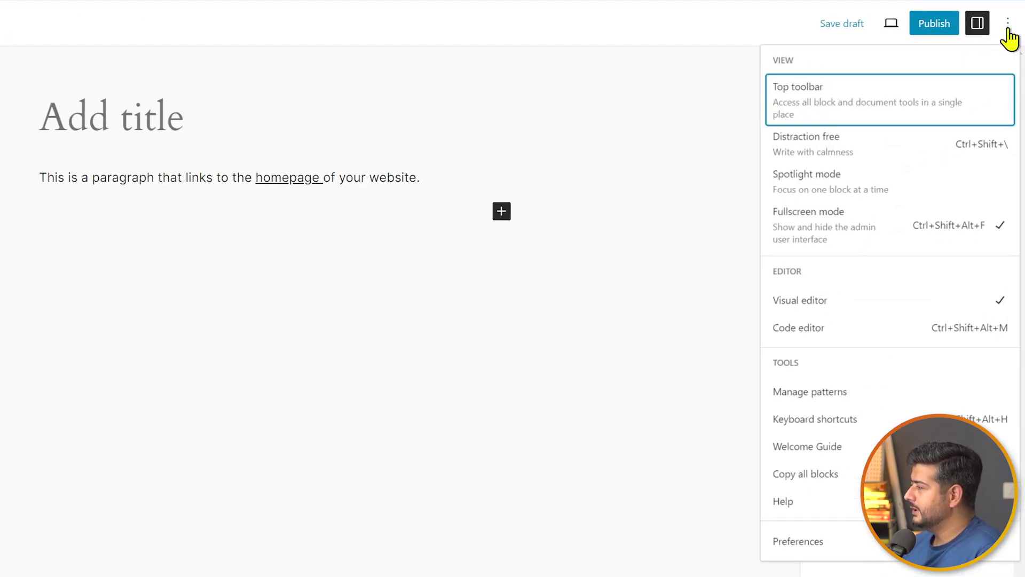
left_click(833, 541)
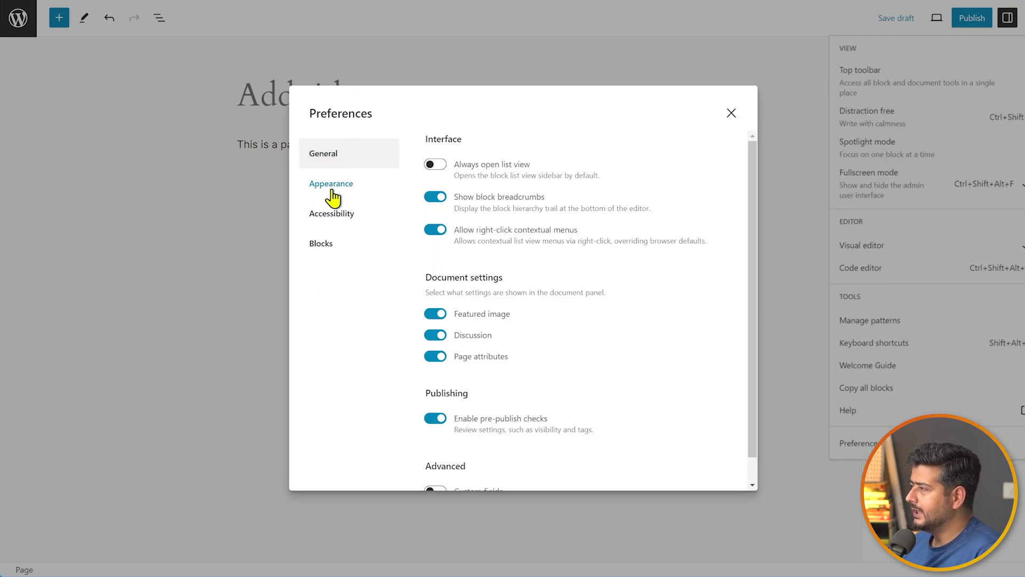
left_click(352, 192)
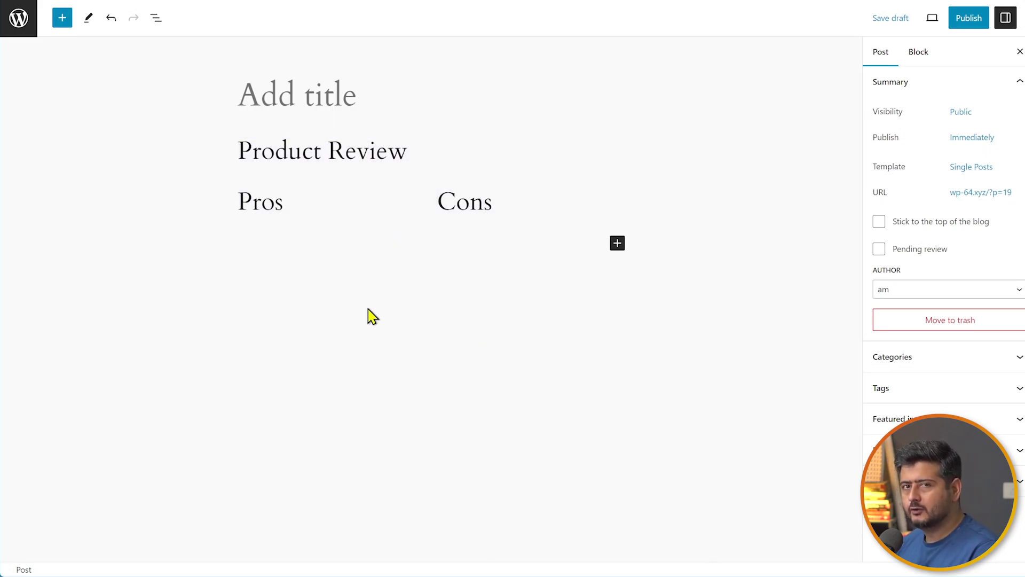
Inspect the options of the Product Review pattern inserted in the WordPress 6.4 post.
left_click(361, 190)
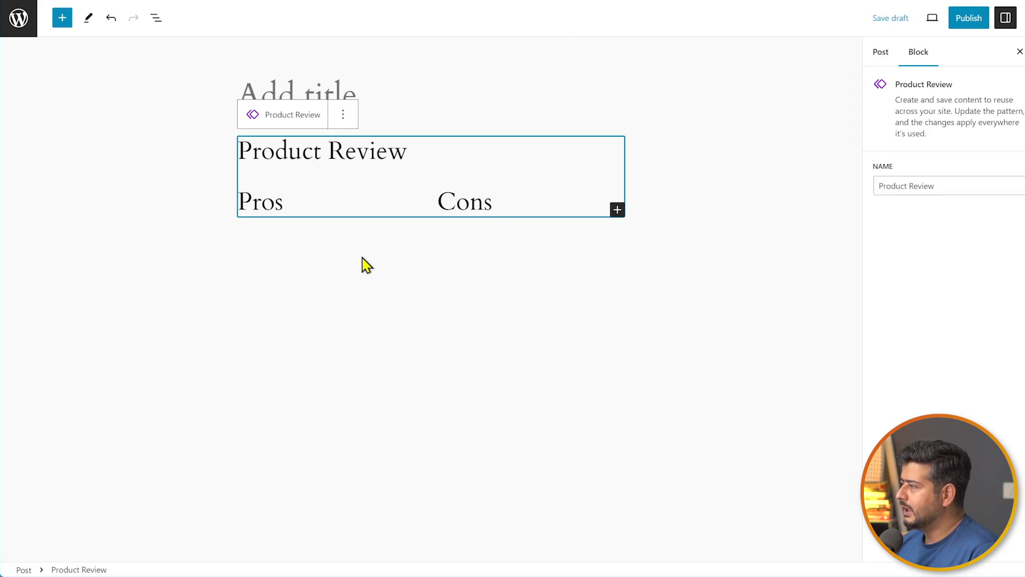
left_click(373, 270)
left_click(354, 199)
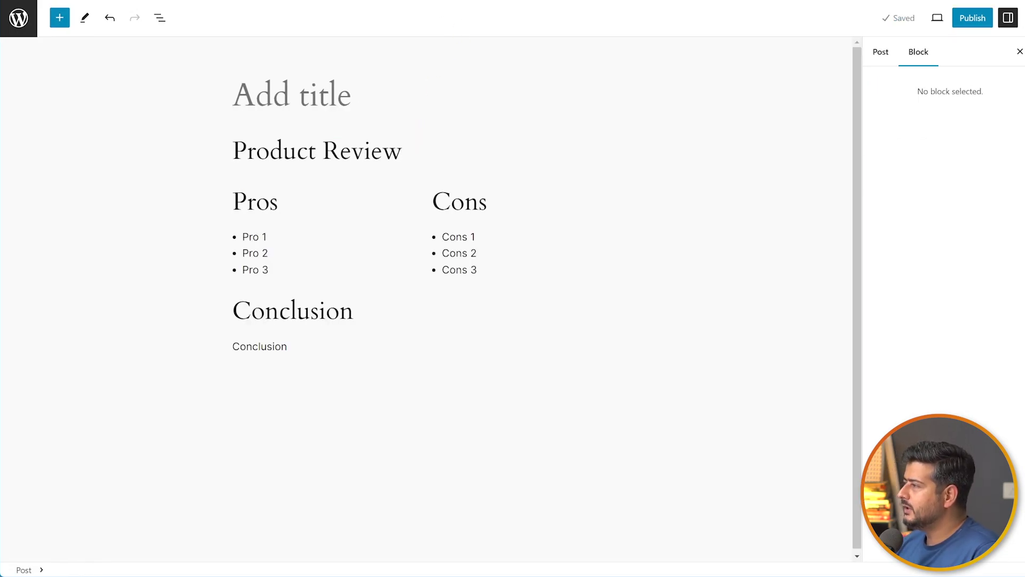
Open the original Product Review pattern on the WordPress 6.5 site and check override settings for the Pros and Cons headings and Pro 2.
left_click(367, 175)
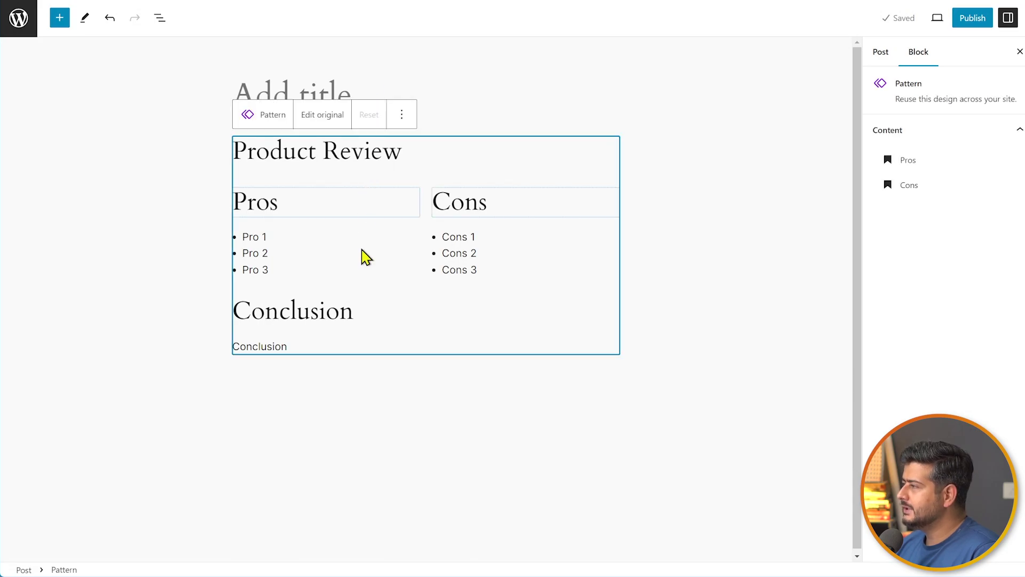
left_click(331, 125)
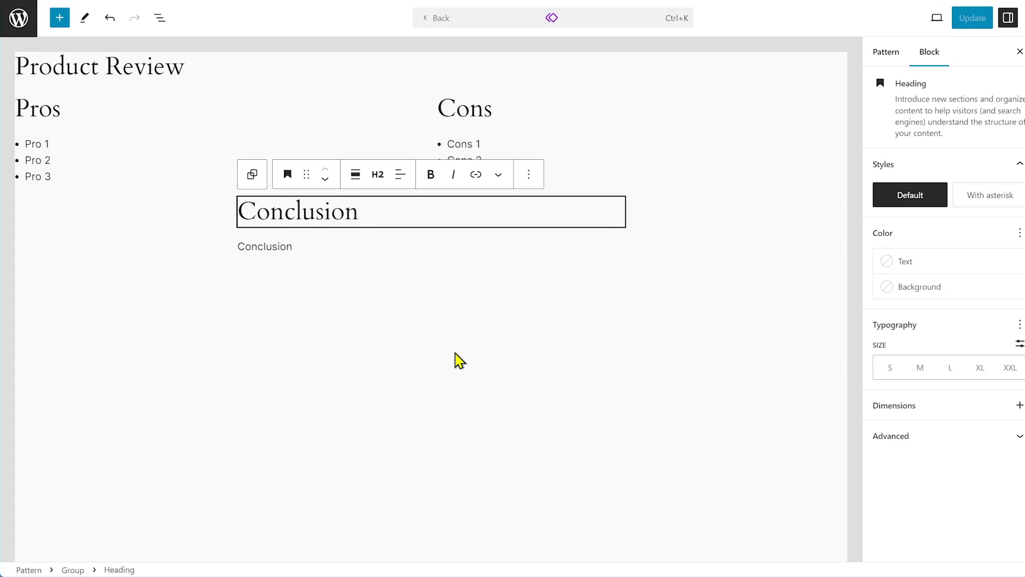
left_click(93, 108)
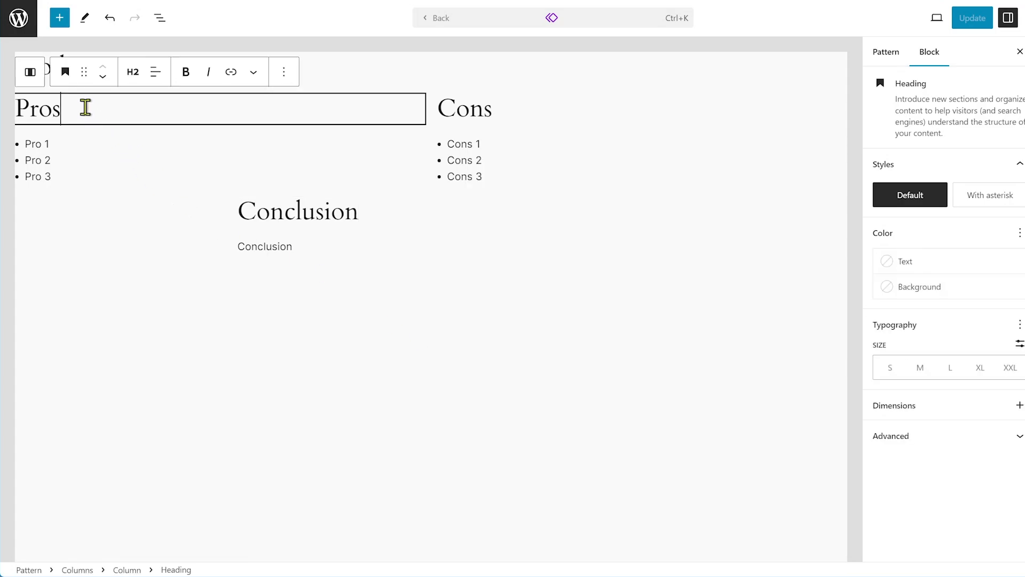
left_click(940, 438)
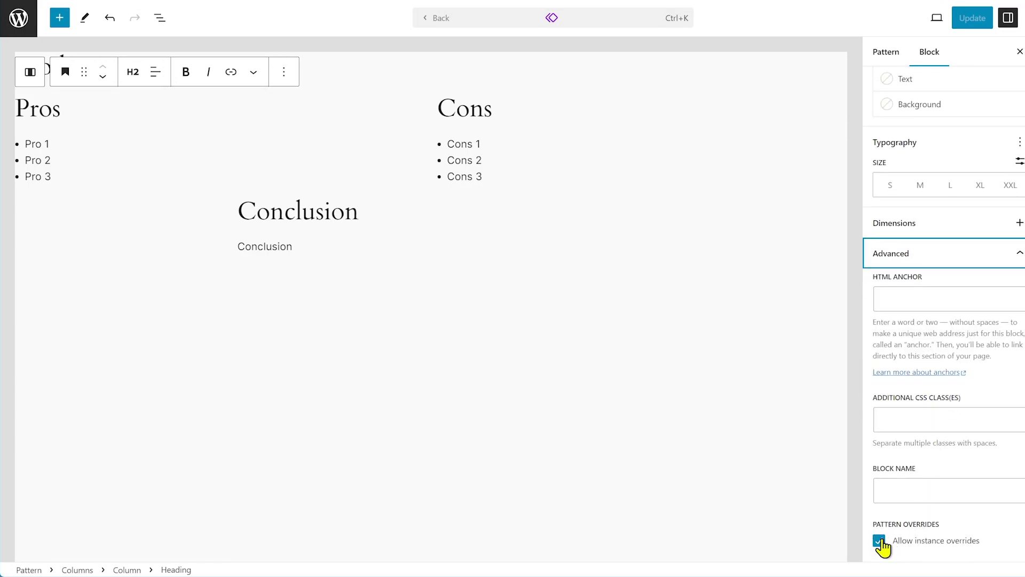
left_click(482, 108)
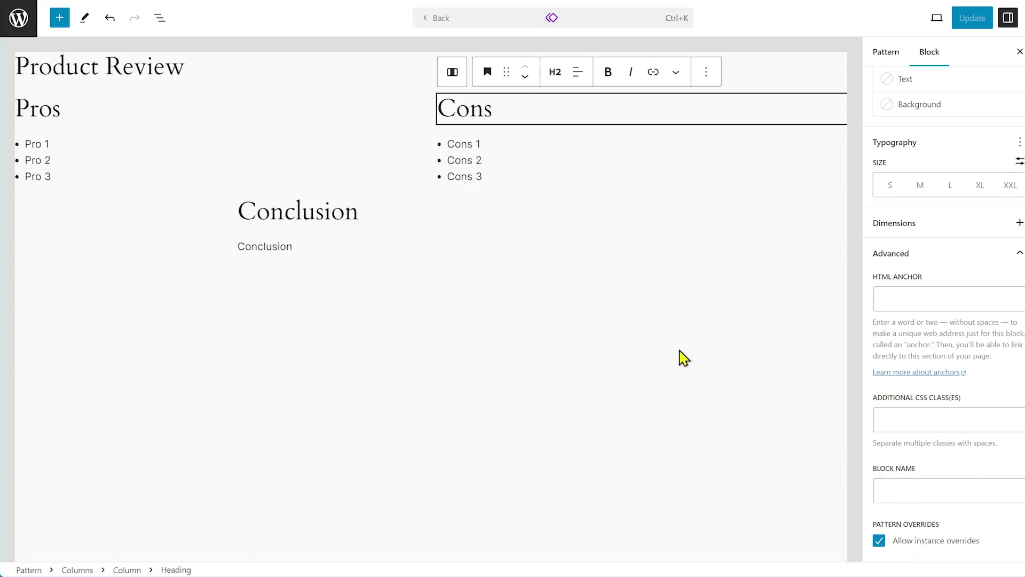
left_click(99, 159)
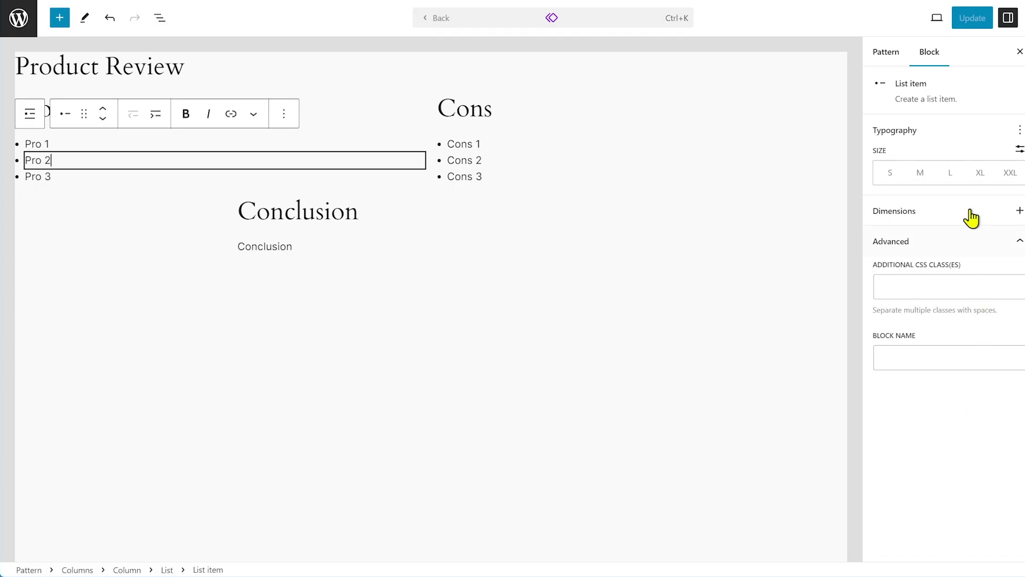
Allow instance overrides for the Conclusion heading and the paragraph below it, update the pattern and return to the post.
left_click(323, 206)
scroll(932, 461, "down", 3)
left_click(879, 541)
left_click(305, 246)
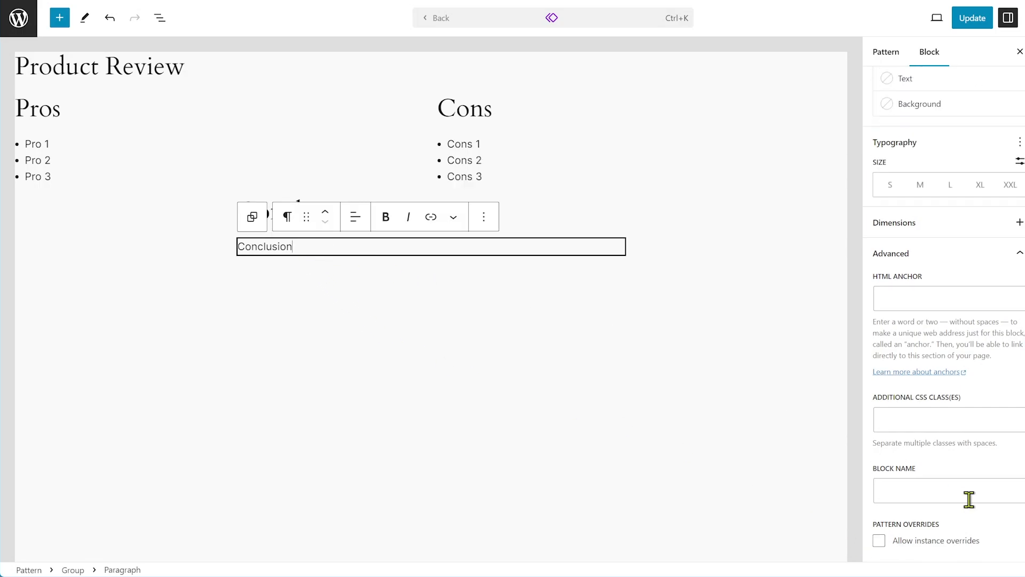
left_click(880, 541)
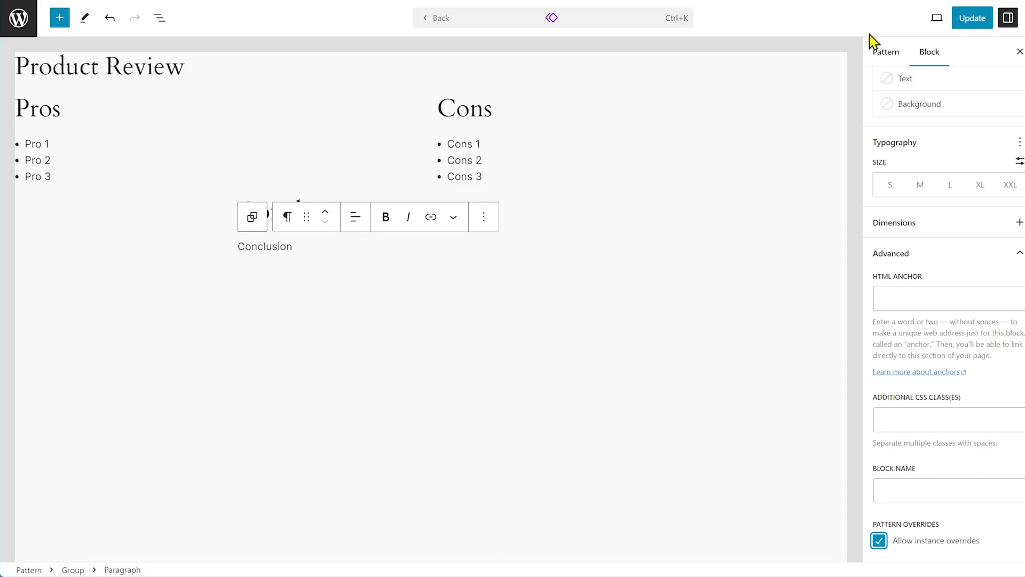
left_click(967, 21)
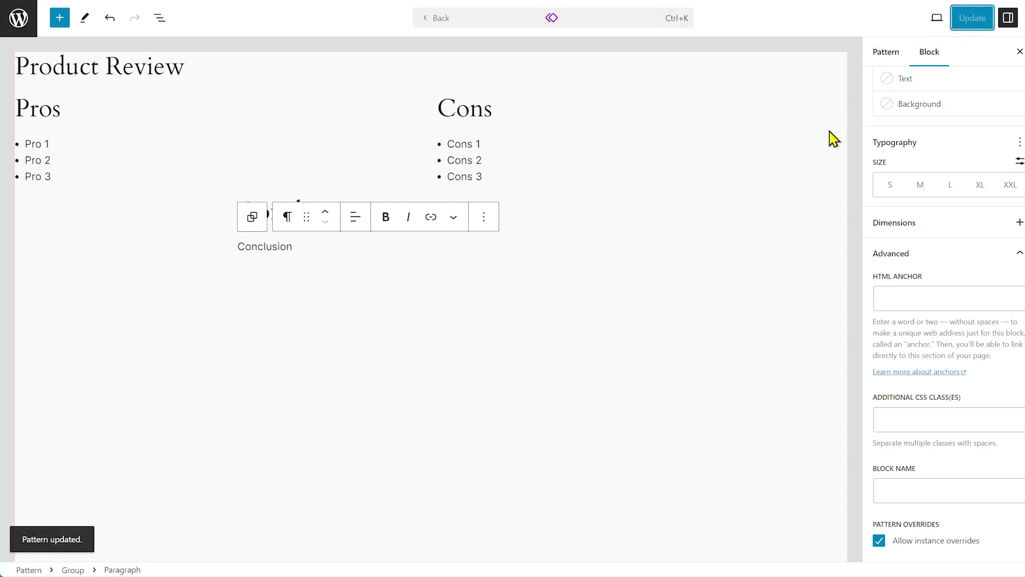
left_click(439, 21)
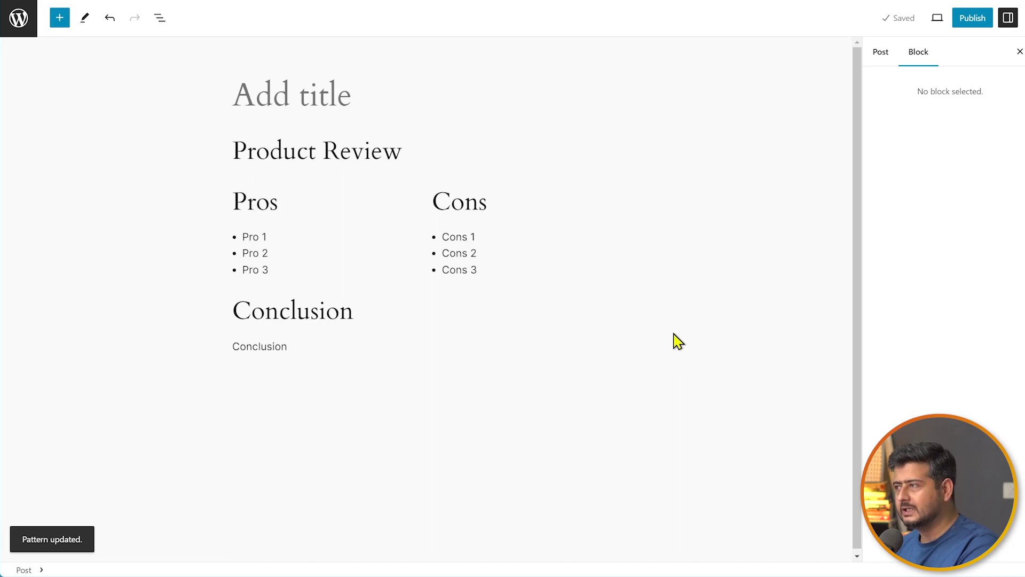
Change the Pros heading in this post's pattern instance to "Positive Features".
left_click(288, 207)
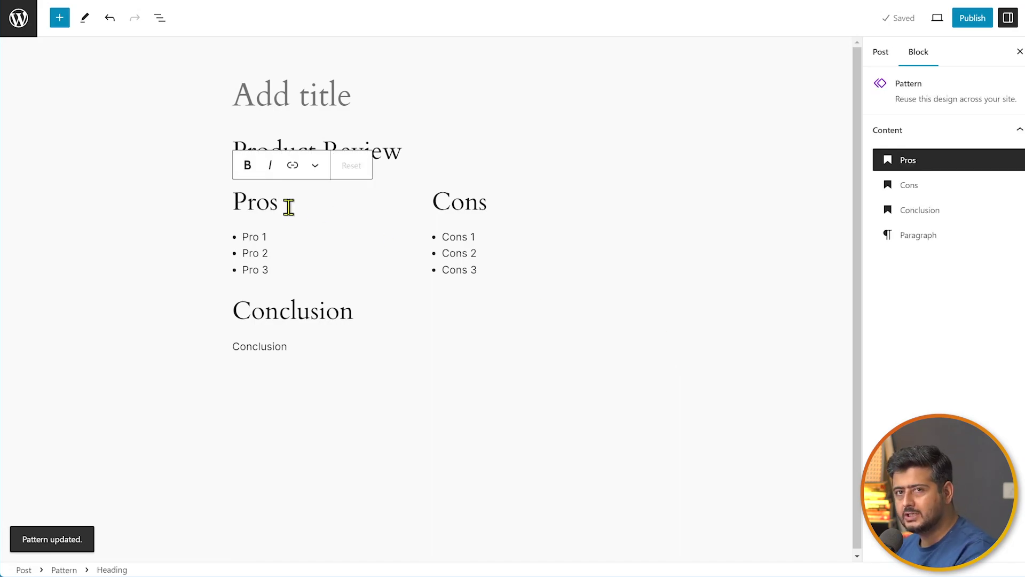
left_click_drag(280, 204, 234, 203)
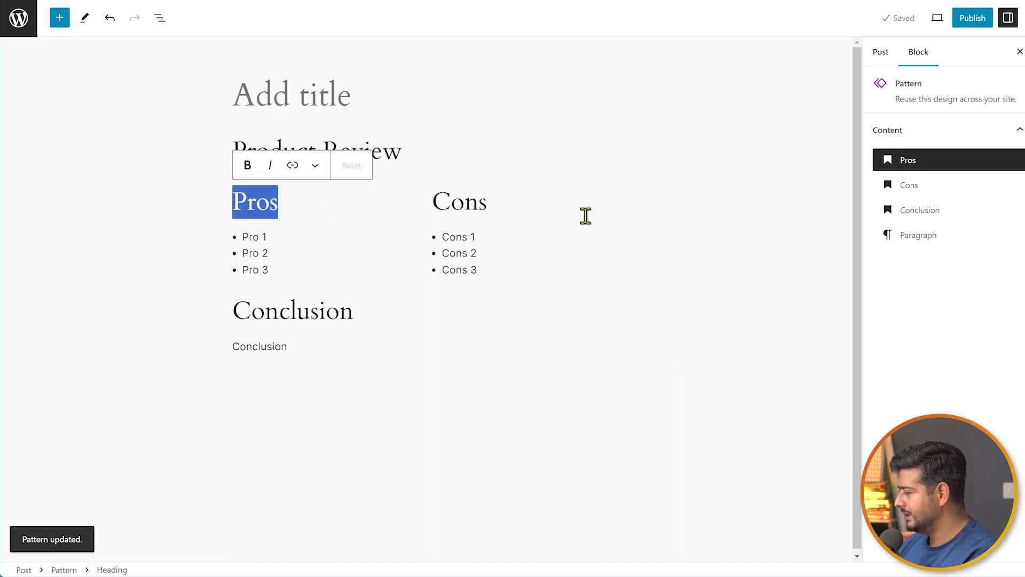
type("Positive ")
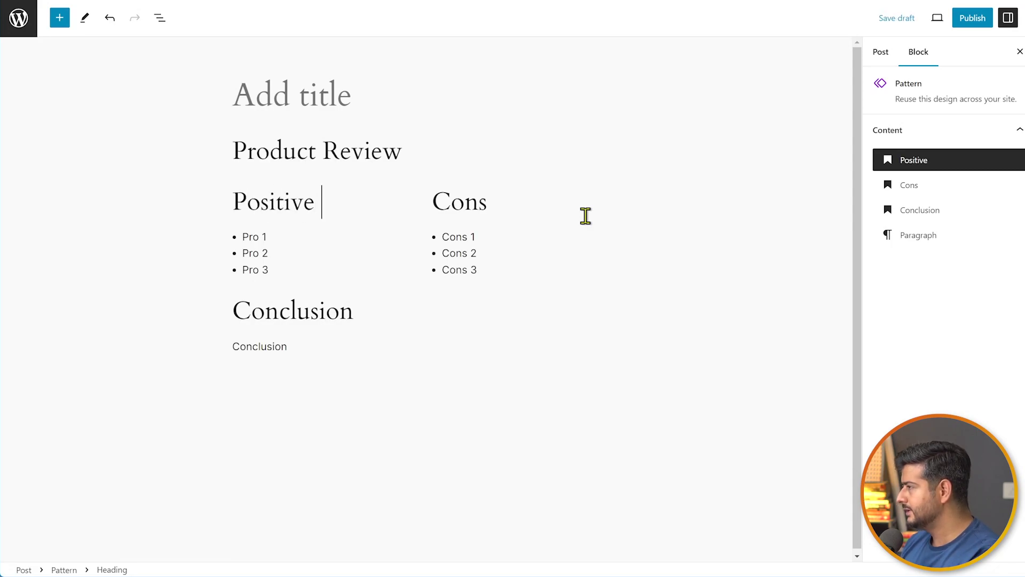
type("Features")
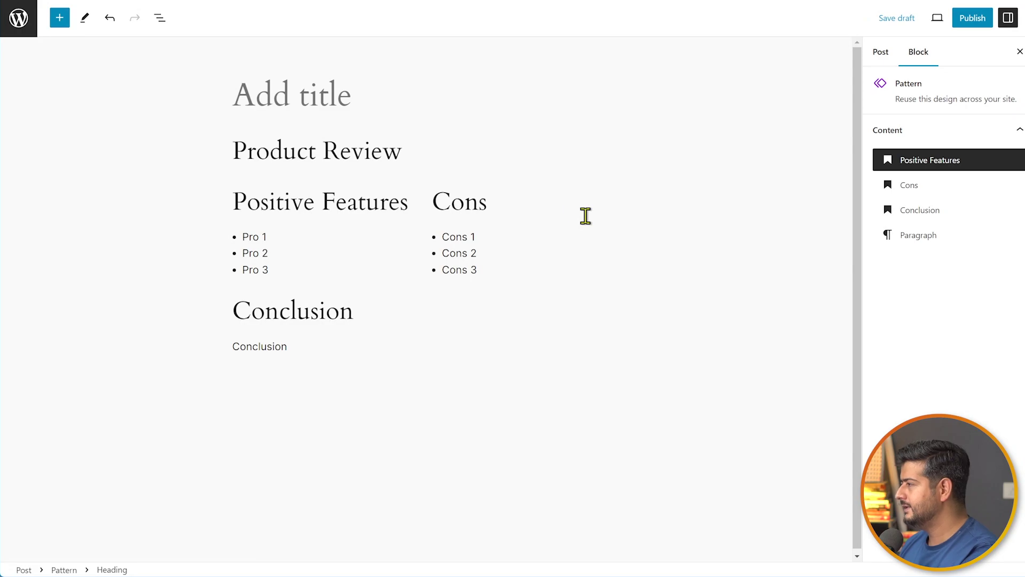
Change the Cons heading in this post's pattern instance to "Negative Features".
double_click(478, 205)
type("Neg")
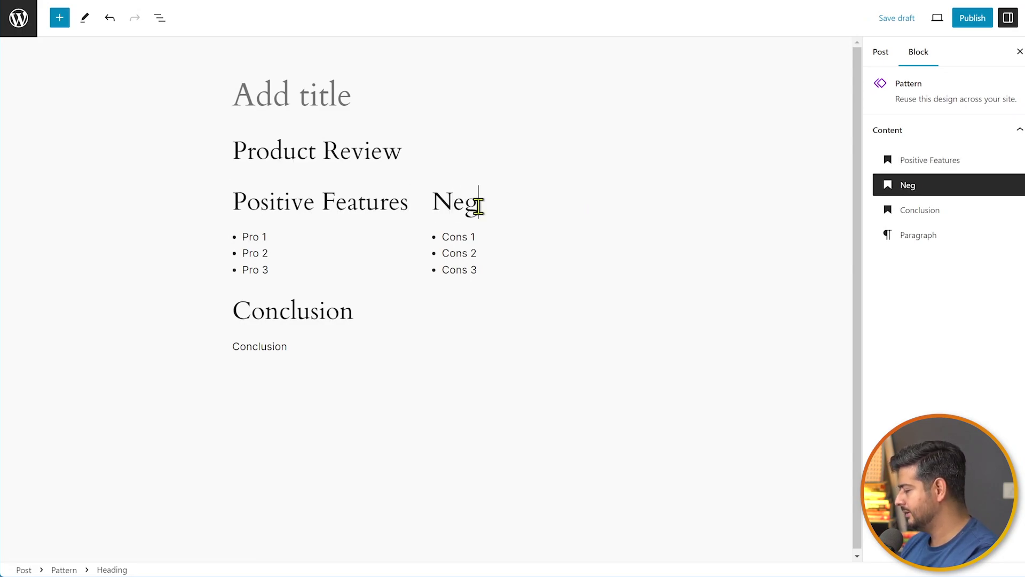
type("ative Features")
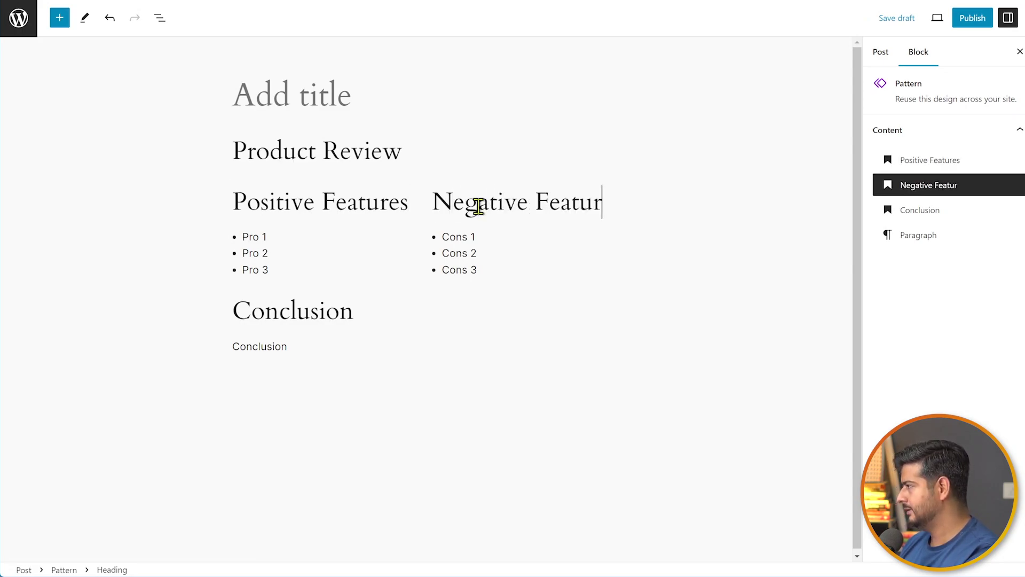
left_click(563, 182)
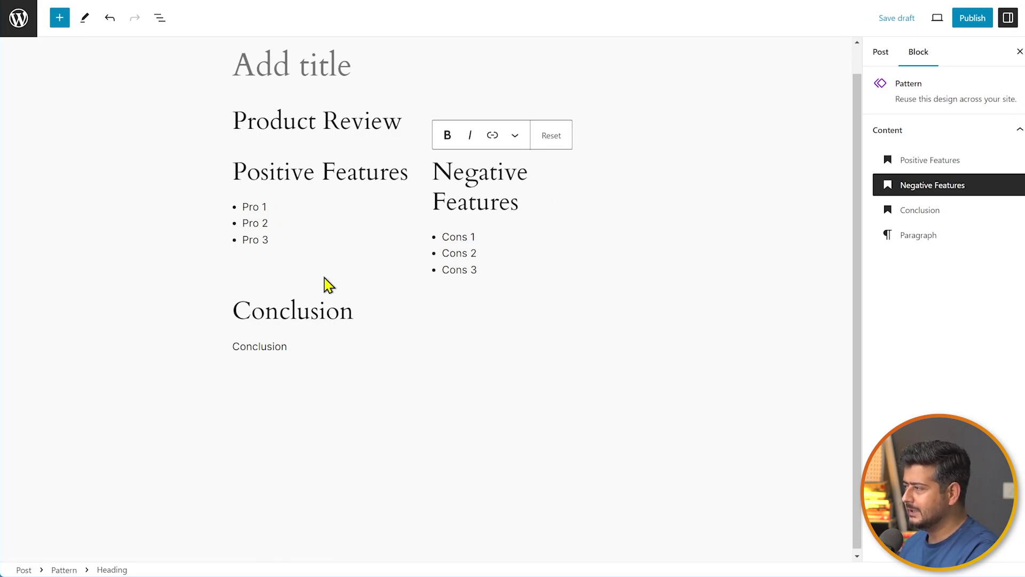
Change the Conclusion heading in this post's pattern instance to "Final Words" and place the cursor in the paragraph below it.
double_click(284, 310)
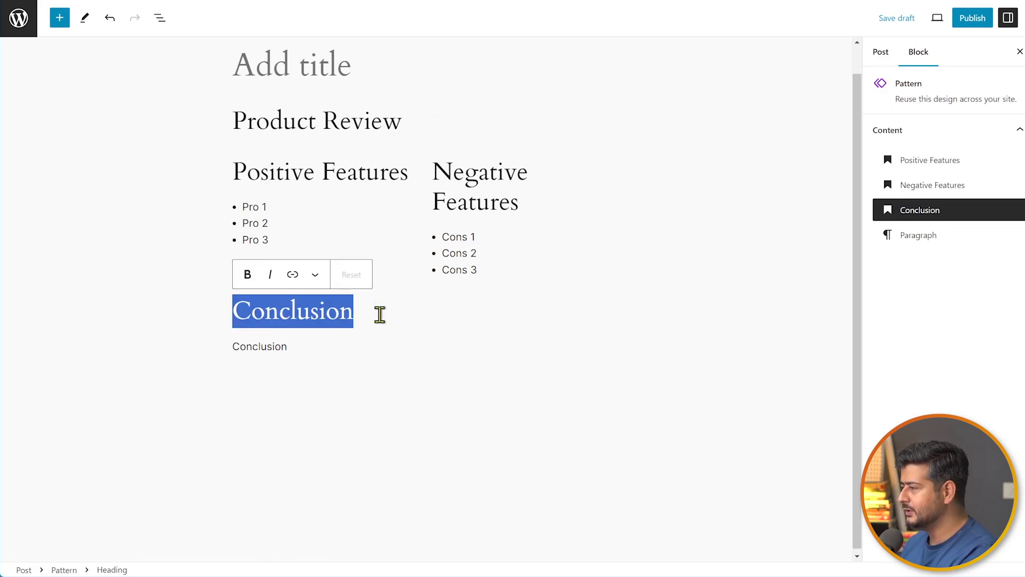
type("Final Words")
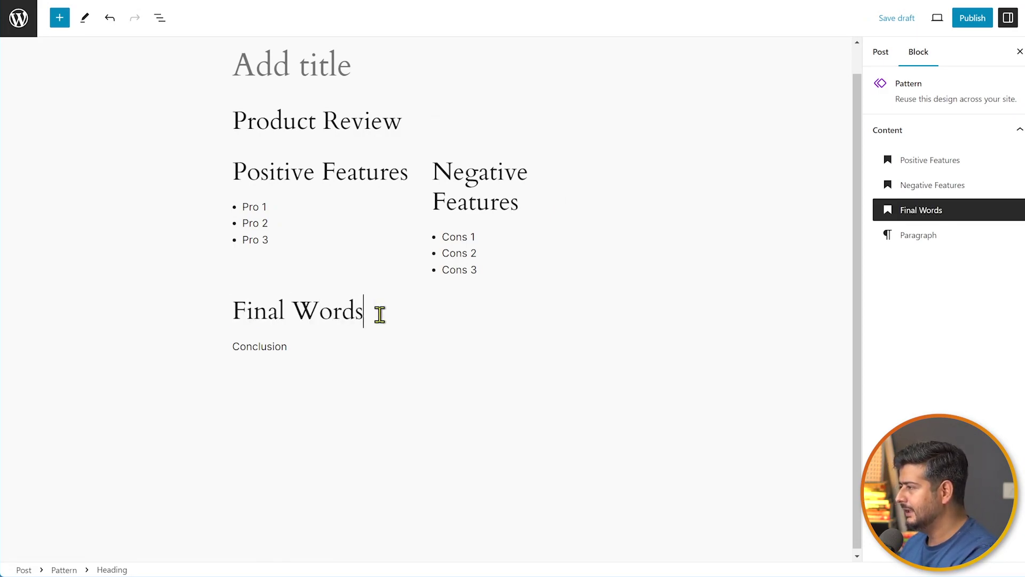
left_click(235, 346)
left_click(303, 350)
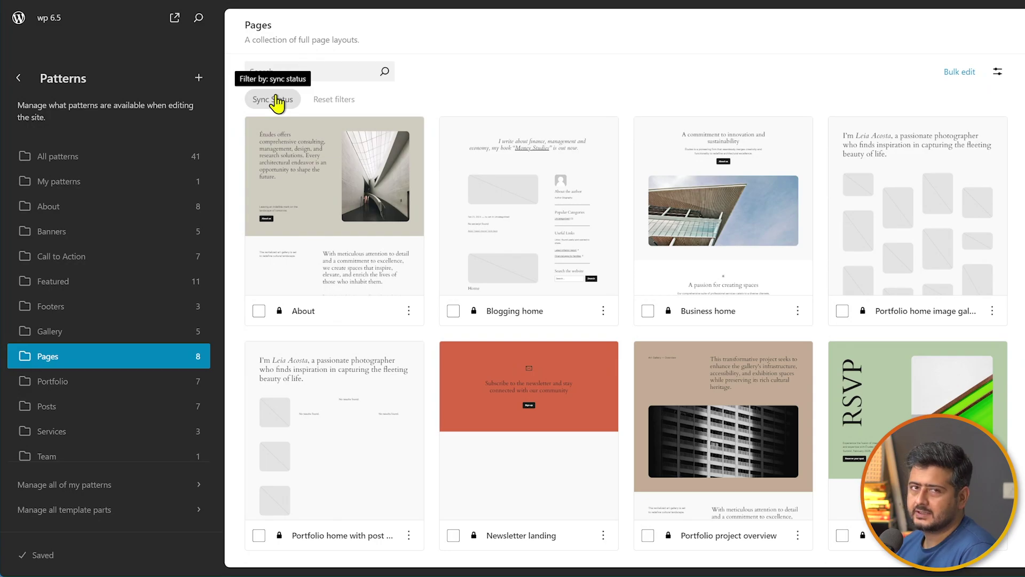
Check the view options for the Pages pattern category: sorting by title, fields and items per page.
left_click(998, 72)
mouse_move(956, 102)
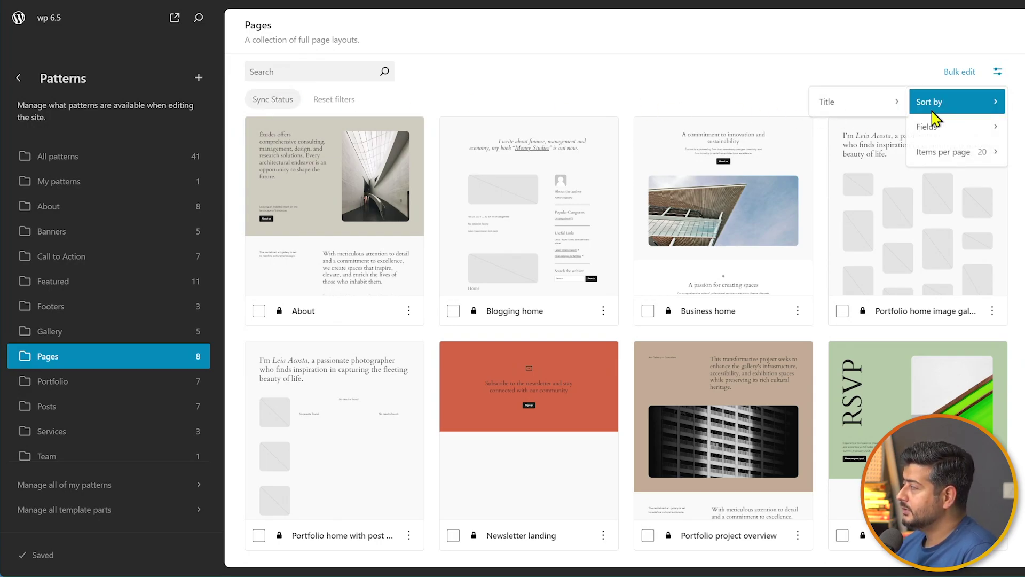
mouse_move(868, 112)
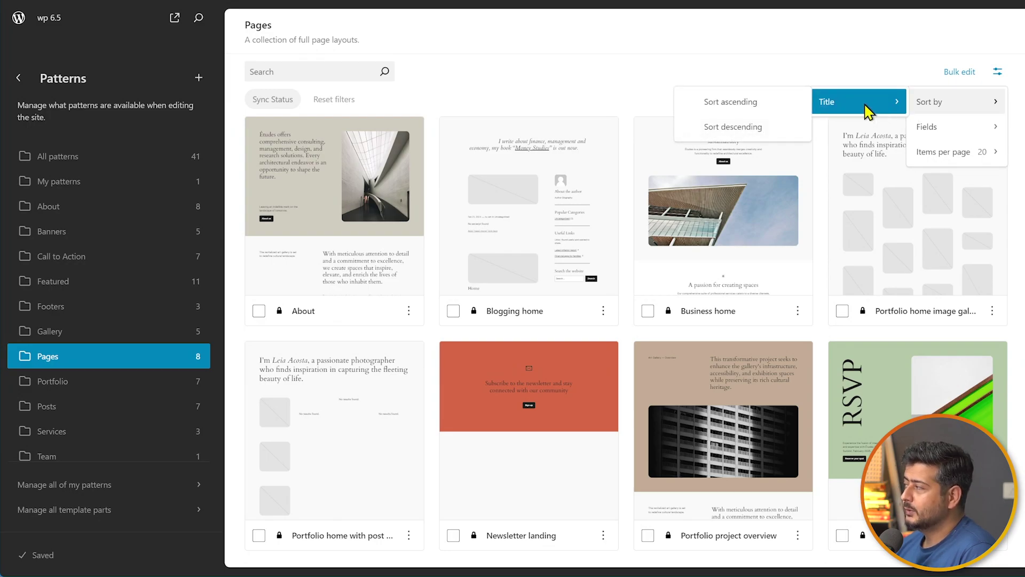
mouse_move(937, 132)
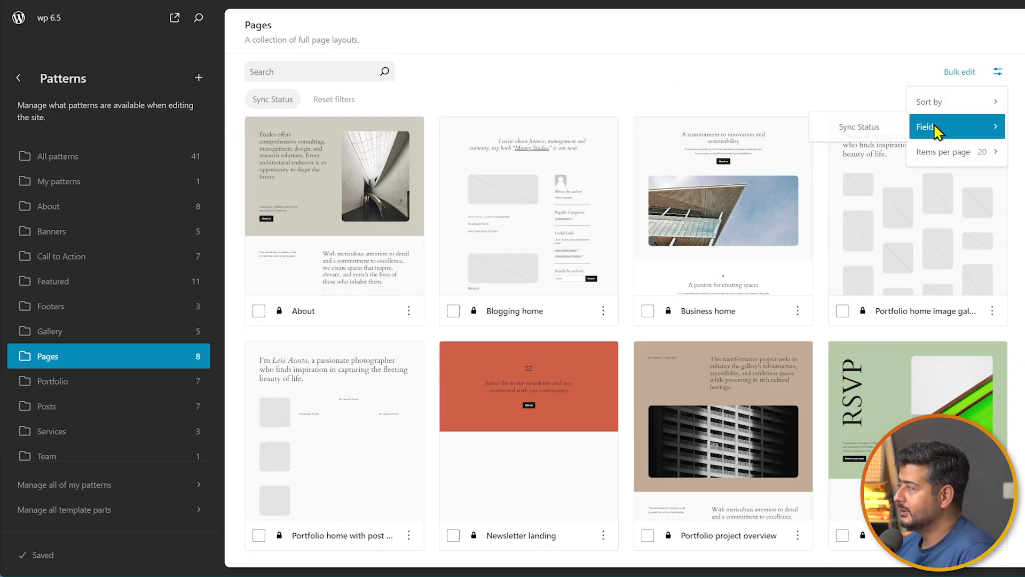
mouse_move(948, 158)
left_click(695, 76)
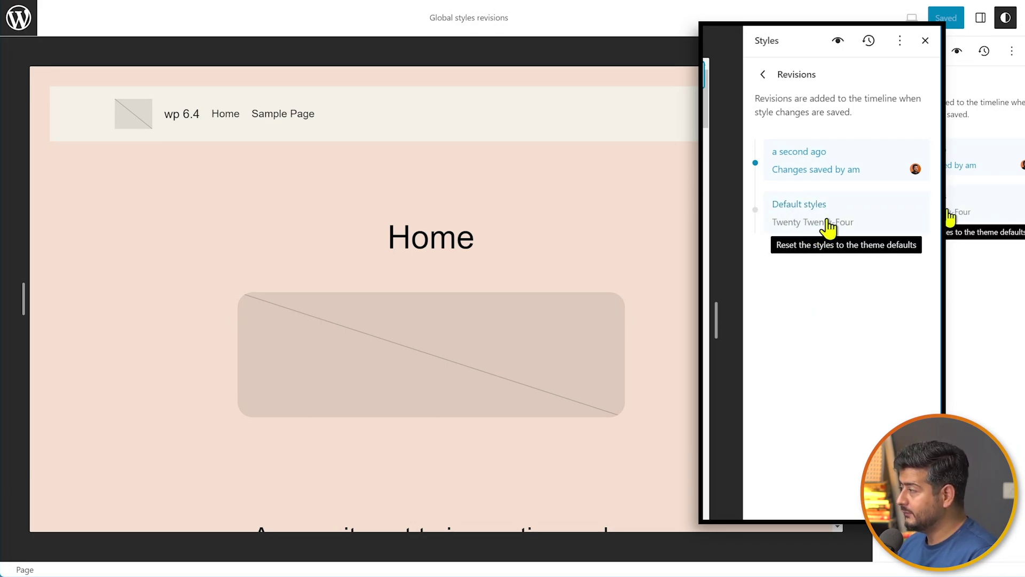
Select the latest saved style revision on the WordPress 6.4 site and switch to the other browser tab for comparison.
left_click(833, 170)
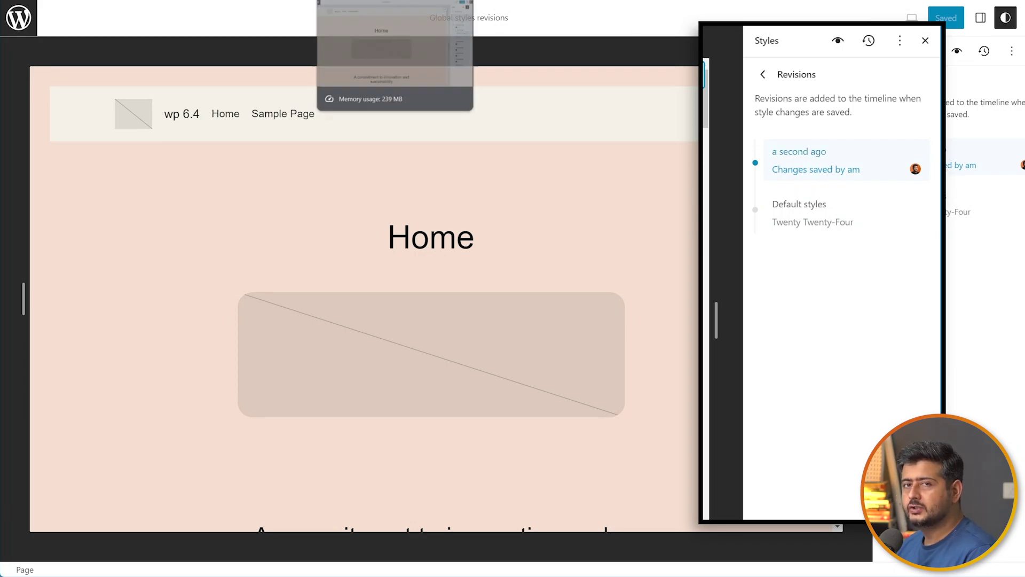
left_click(395, 1)
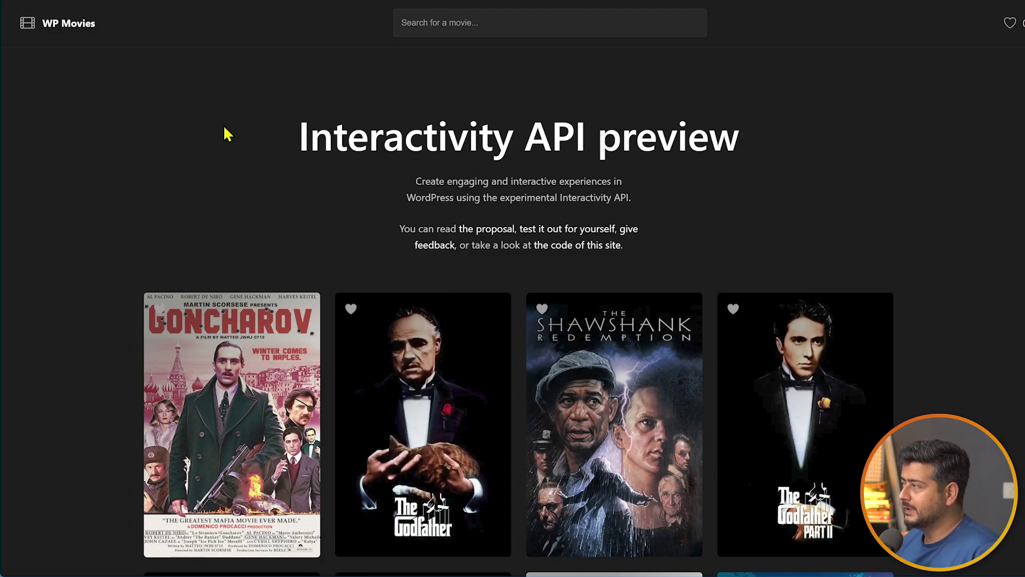
Look over the Interactivity API preview heading and the first page of movies on the WP Movies demo site.
left_click_drag(297, 138, 746, 135)
left_click(753, 134)
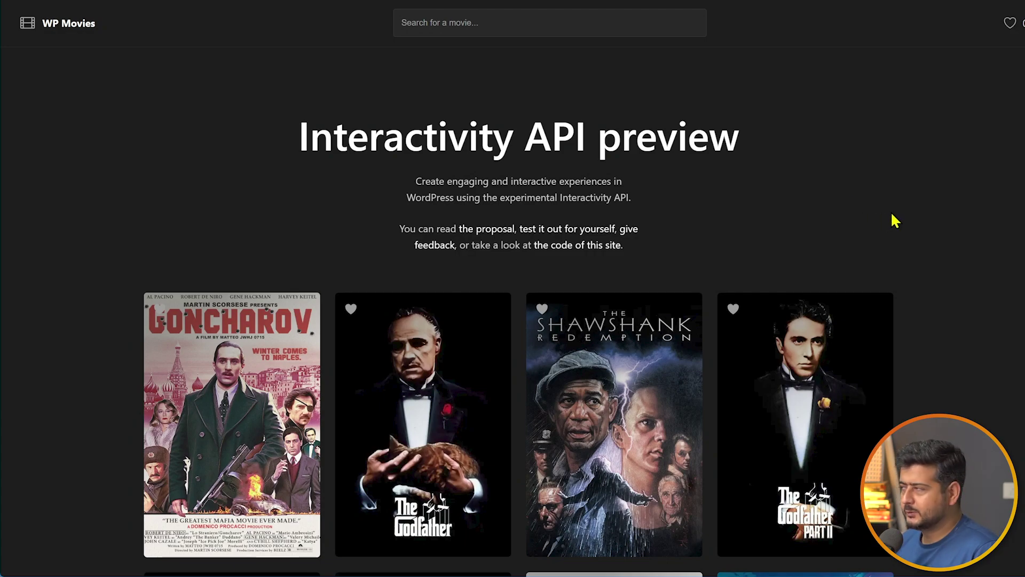
scroll(897, 221, "down", 2)
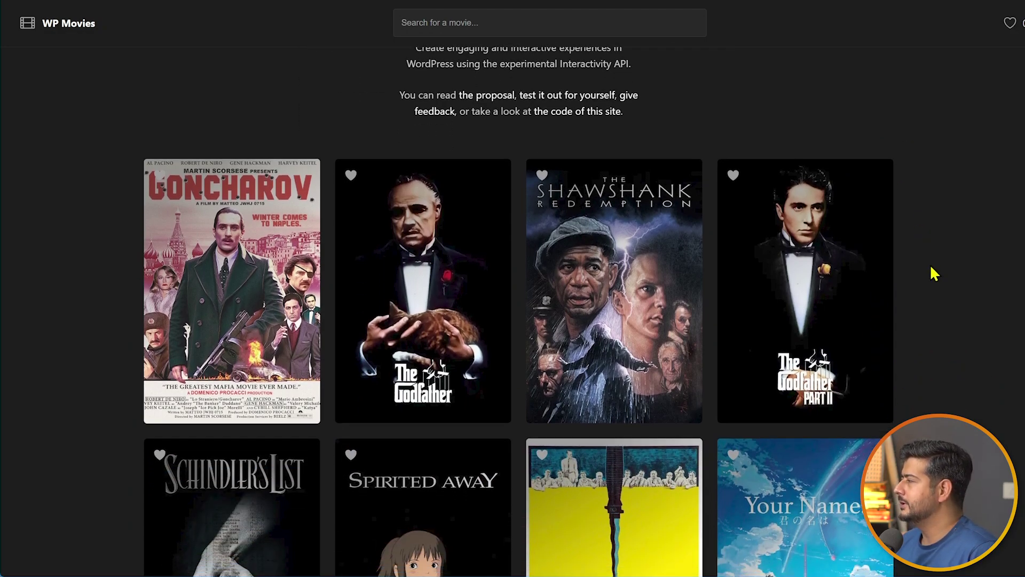
scroll(924, 277, "down", 3)
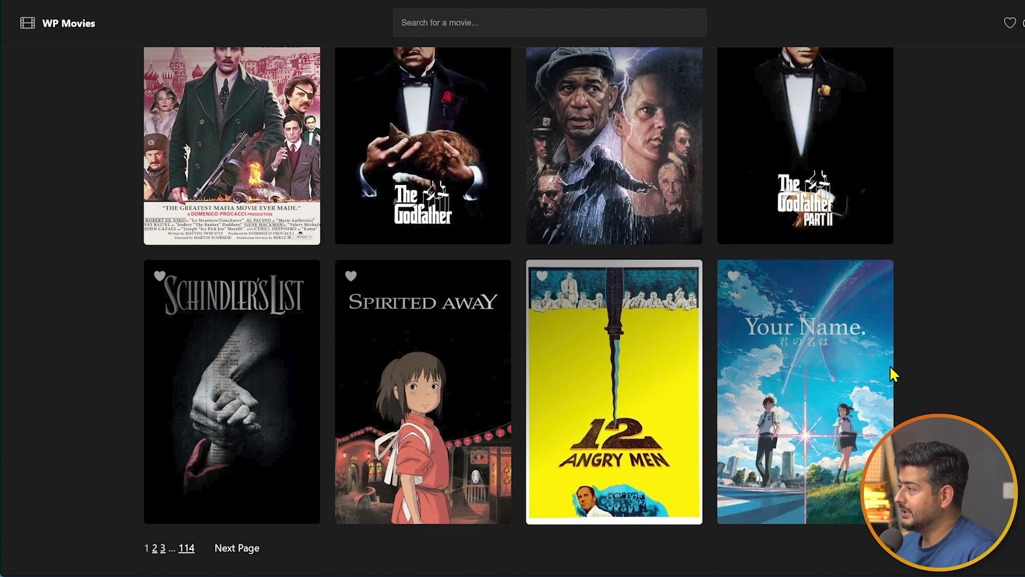
Page forward through the WP Movies list from the first page to page 10.
left_click(238, 550)
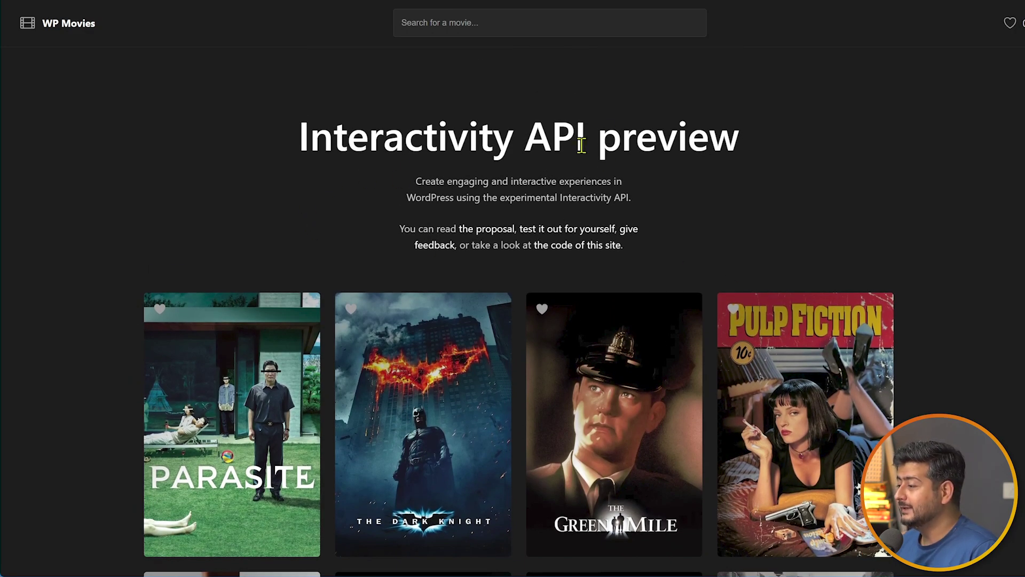
scroll(581, 144, "down", 5)
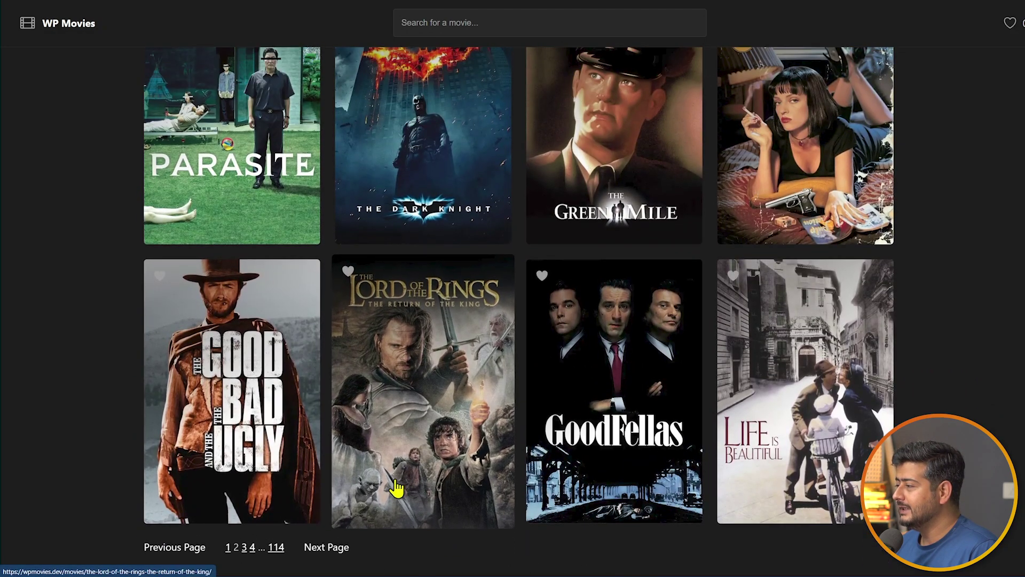
scroll(395, 487, "down", 1)
left_click(332, 492)
left_click(334, 492)
left_click(333, 487)
left_click(333, 487)
left_click(340, 488)
left_click(355, 491)
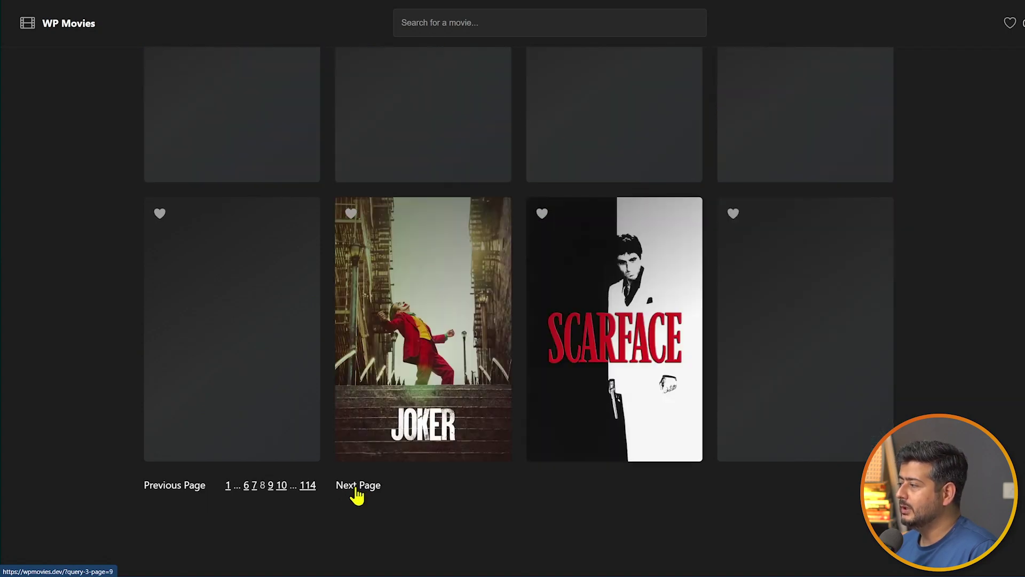
left_click(372, 490)
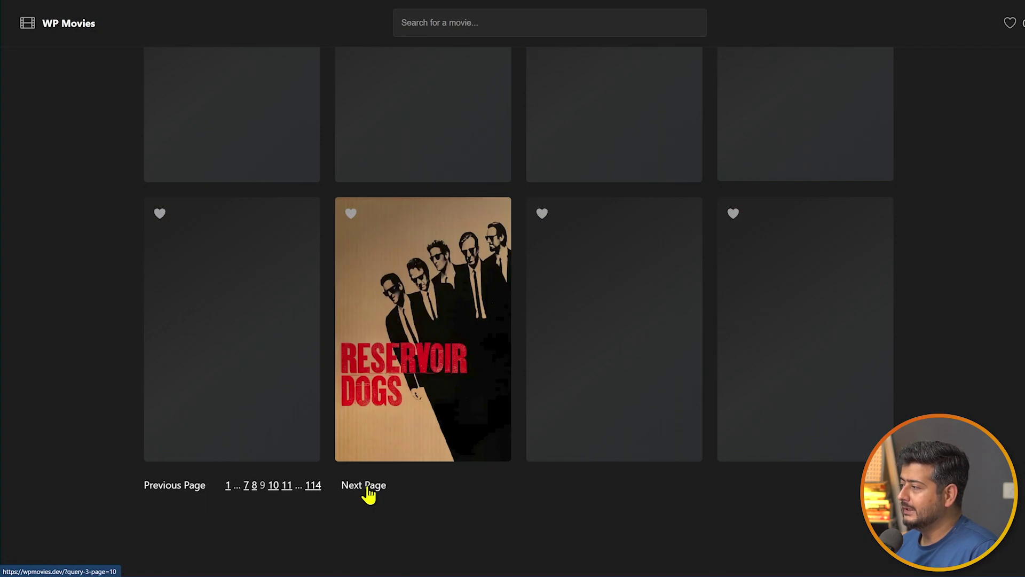
left_click(366, 493)
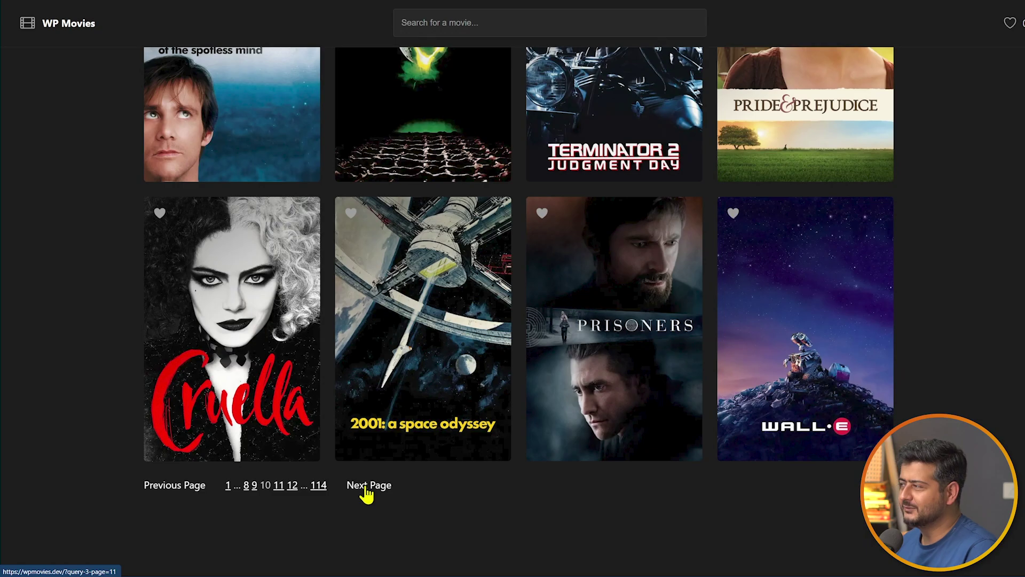
Look through the movies on this page and open the details of Alien.
scroll(456, 454, "up", 7)
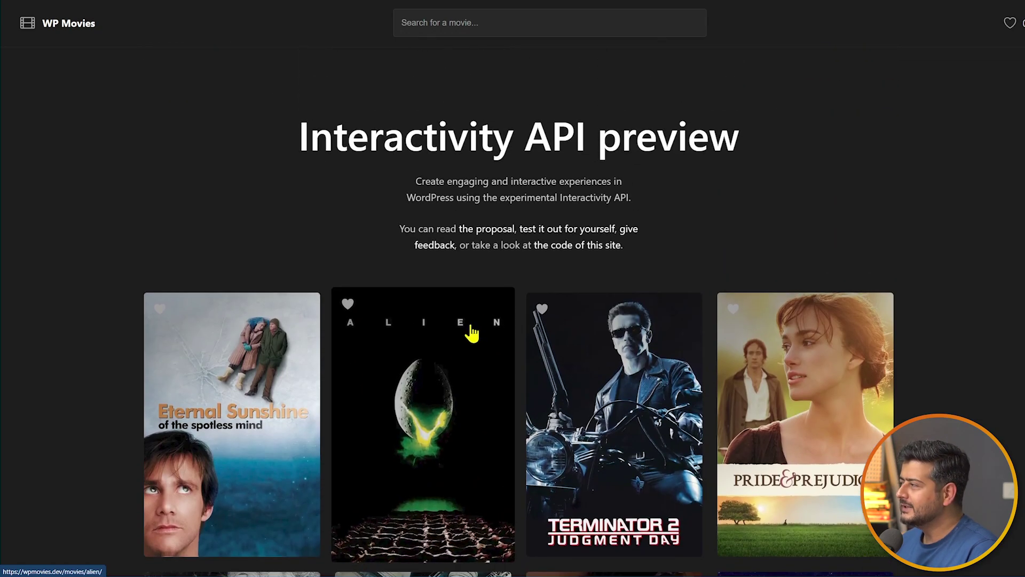
scroll(469, 336, "down", 4)
scroll(313, 471, "down", 5)
scroll(393, 494, "up", 5)
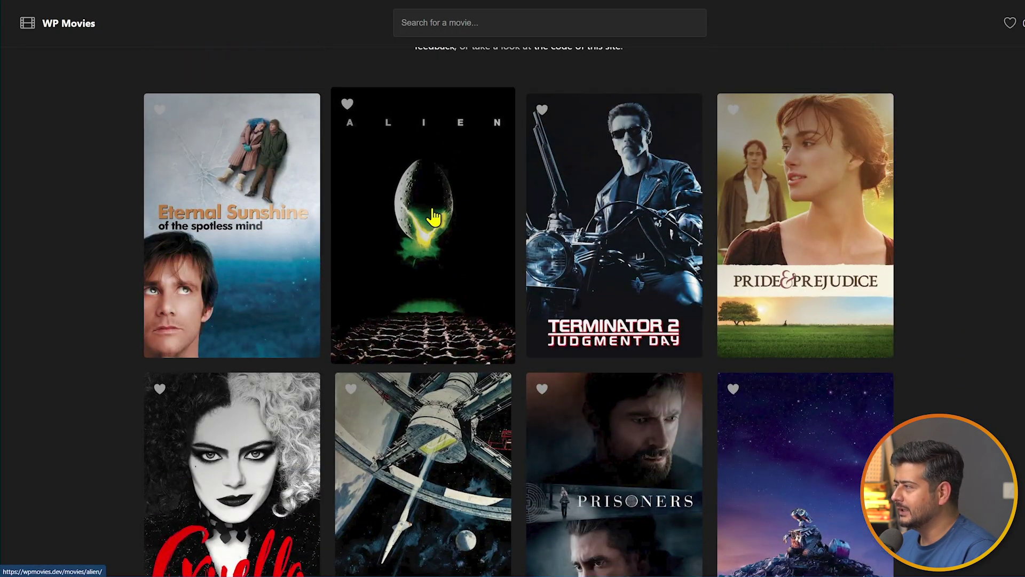
left_click(424, 210)
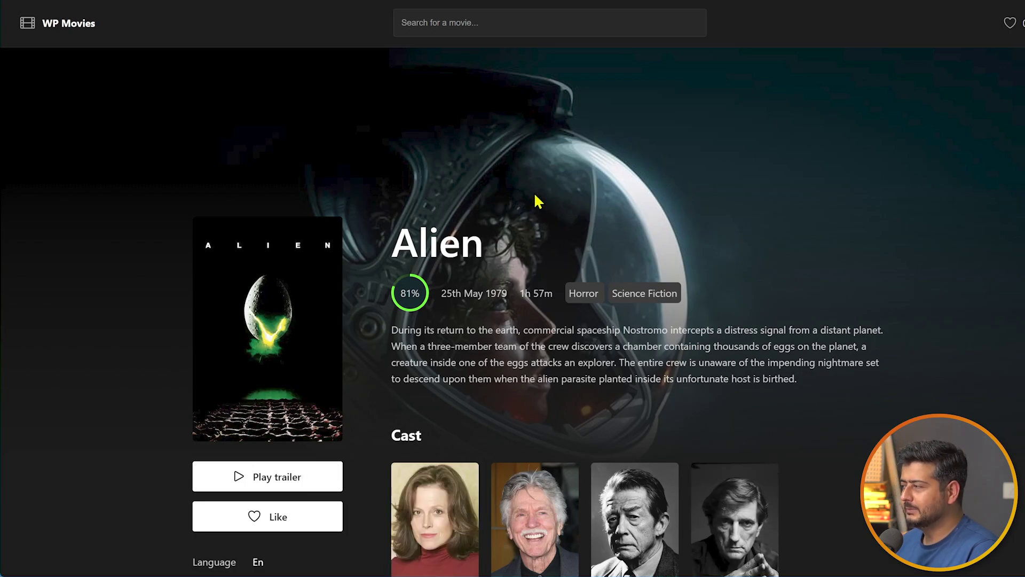
Go to the second page of the Alien cast list and return to the first.
scroll(534, 192, "down", 1)
scroll(543, 210, "down", 3)
left_click(453, 420)
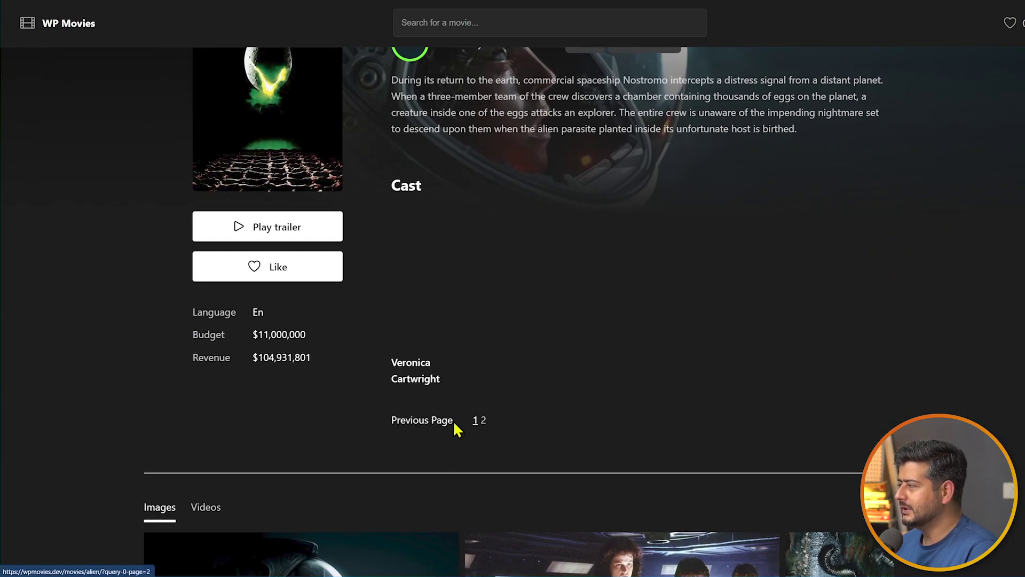
left_click(406, 428)
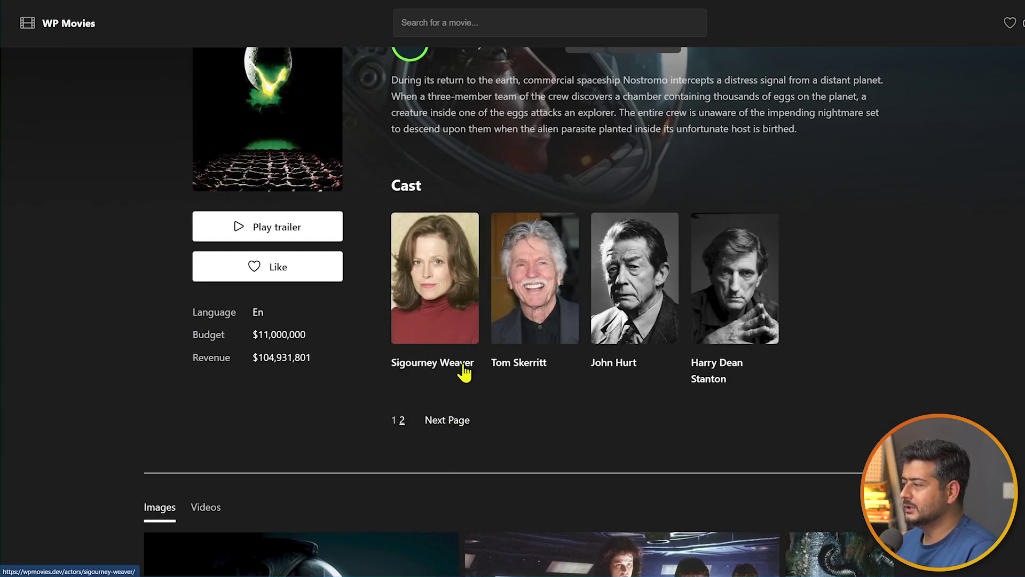
Play the Alien trailer from the movie's page and close the trailer player.
scroll(459, 363, "down", 3)
scroll(448, 359, "up", 5)
left_click(259, 352)
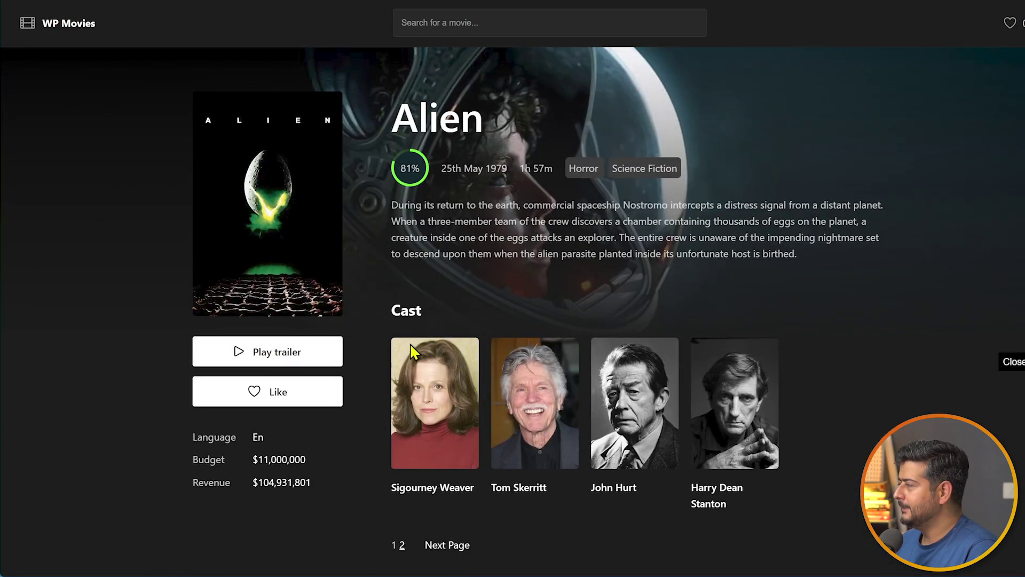
left_click(1012, 363)
scroll(727, 235, "up", 3)
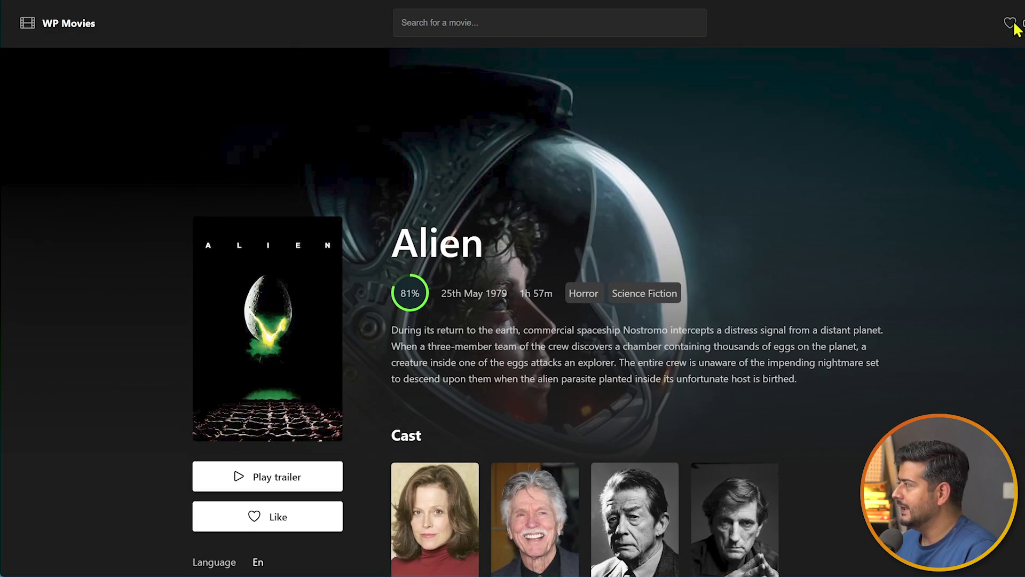
Like the movie Alien and look over its image gallery and the rest of the page.
left_click(288, 515)
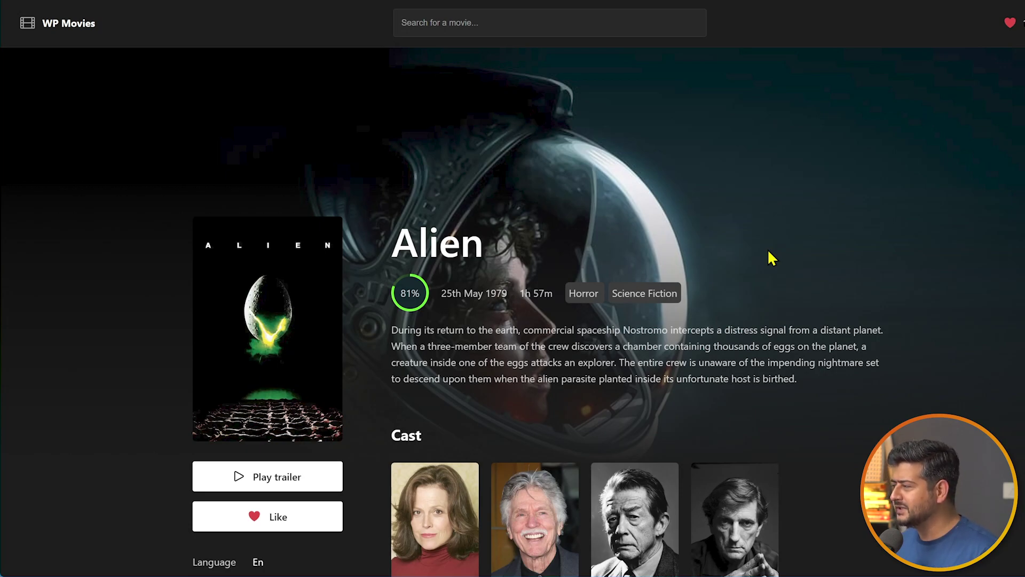
scroll(747, 251, "down", 10)
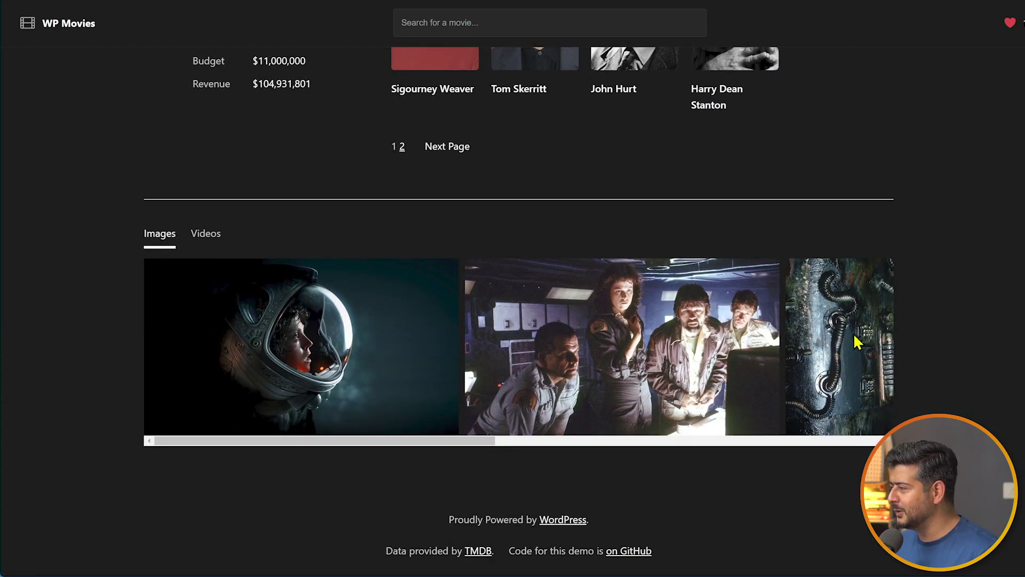
scroll(910, 375, "up", 10)
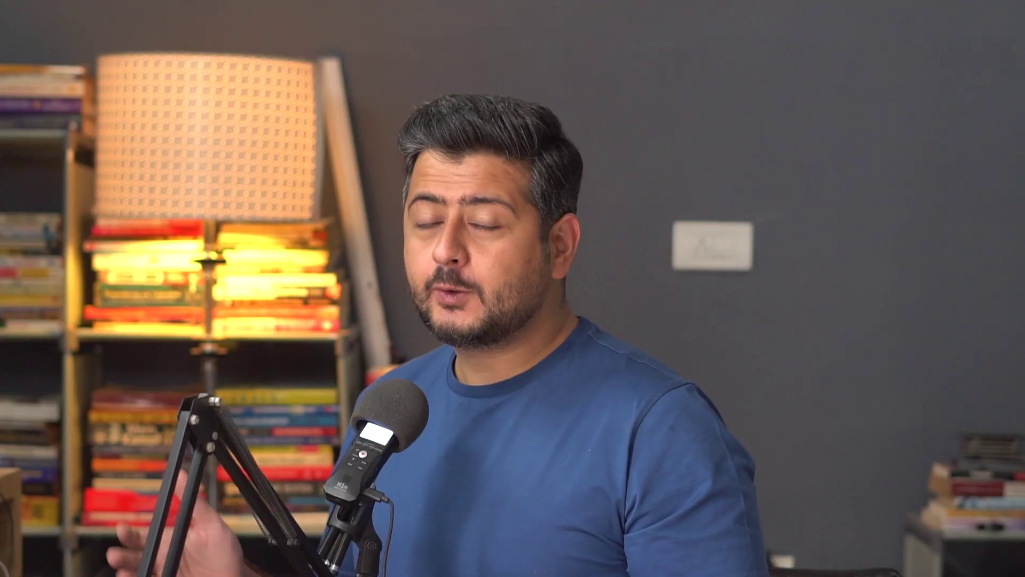